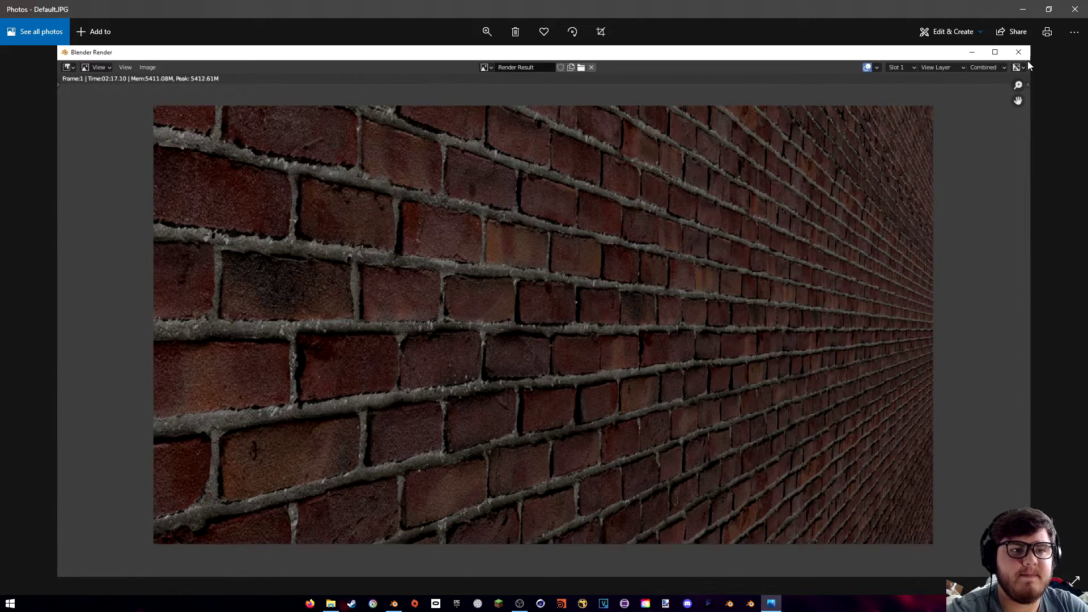
# Close the Default.JPG image and set the Cycles render device to GPU Compute
pyautogui.hotkey('alt', 'F4')
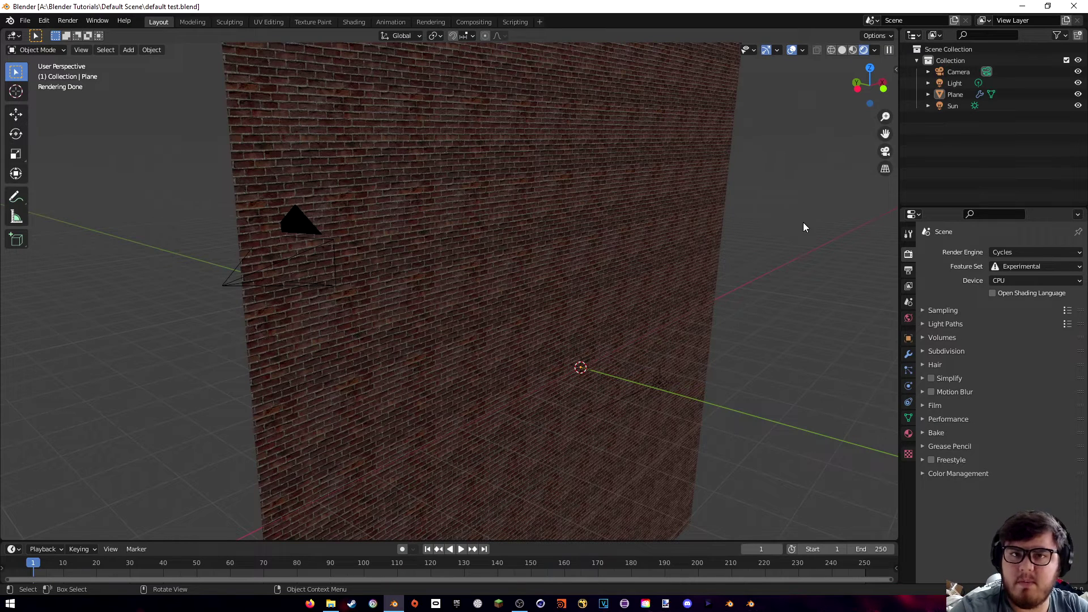
pyautogui.click(1003, 280)
pyautogui.click(1011, 306)
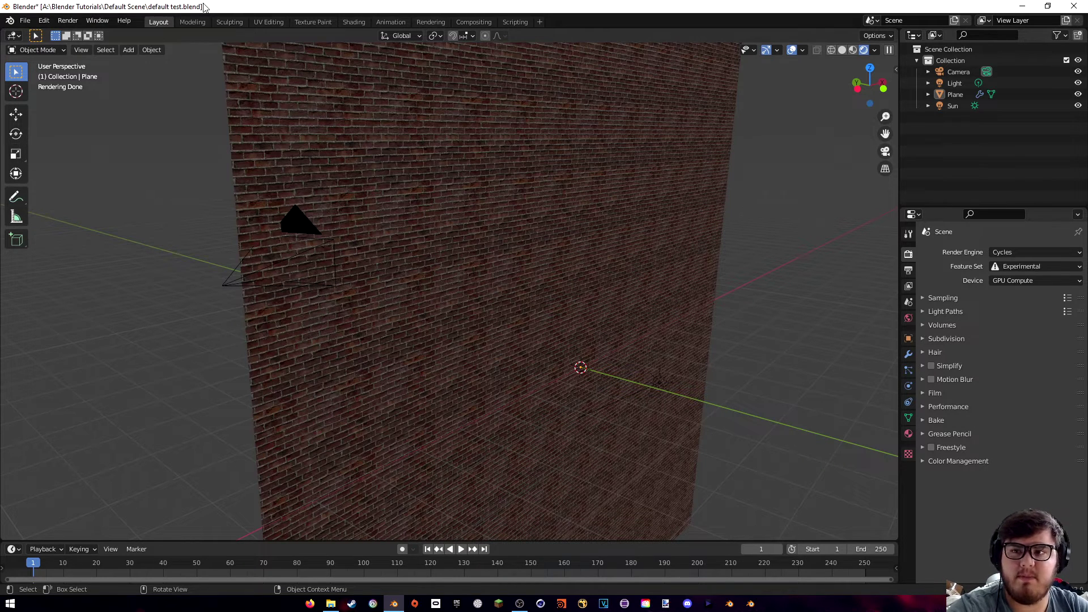
# Set Cycles Render Devices to CUDA in the system preferences and put the preferences window away
pyautogui.click(43, 20)
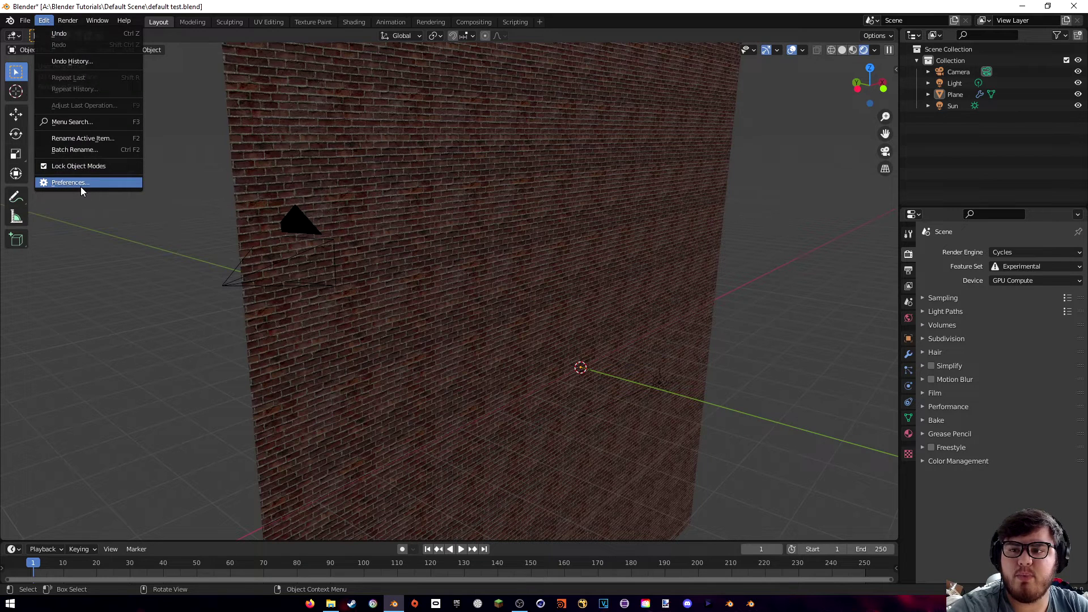
pyautogui.click(80, 186)
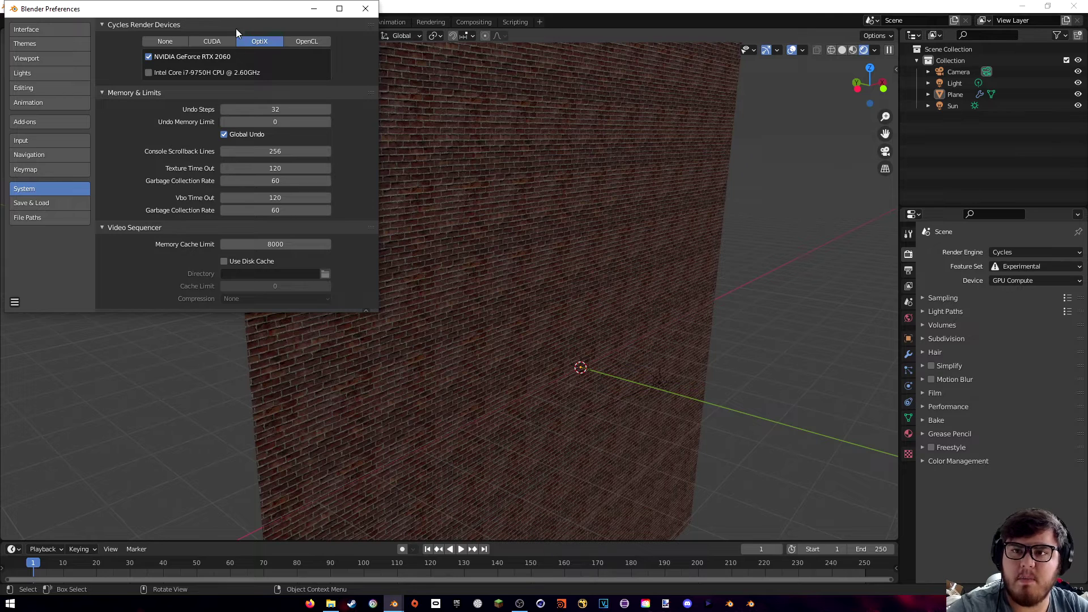
pyautogui.click(216, 41)
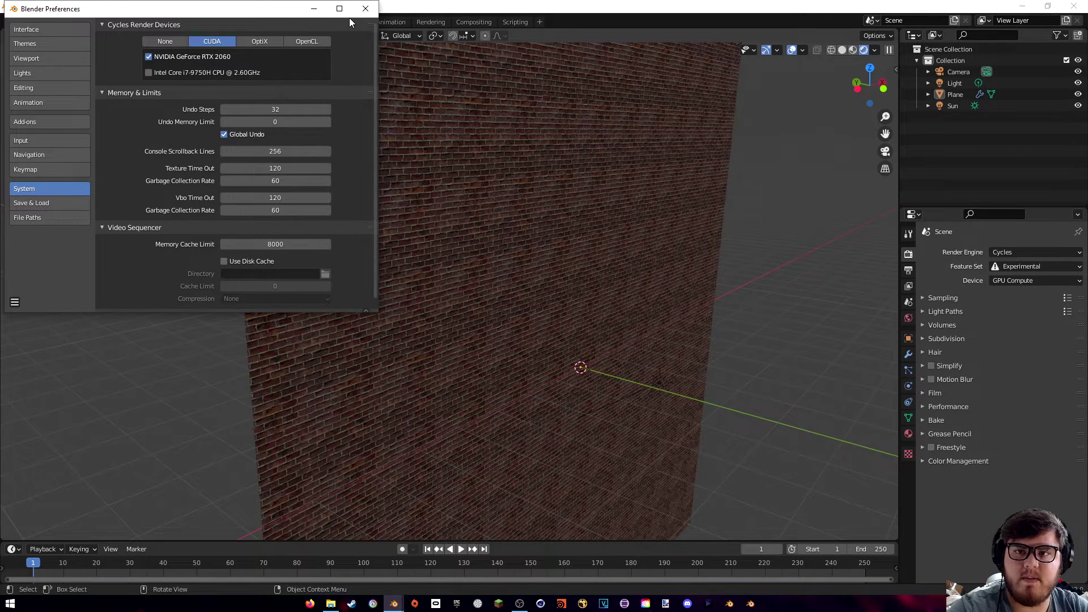
pyautogui.click(313, 9)
# View the CUDA.JPG comparison render, close it and hide the Pictures folder
pyautogui.click(71, 25)
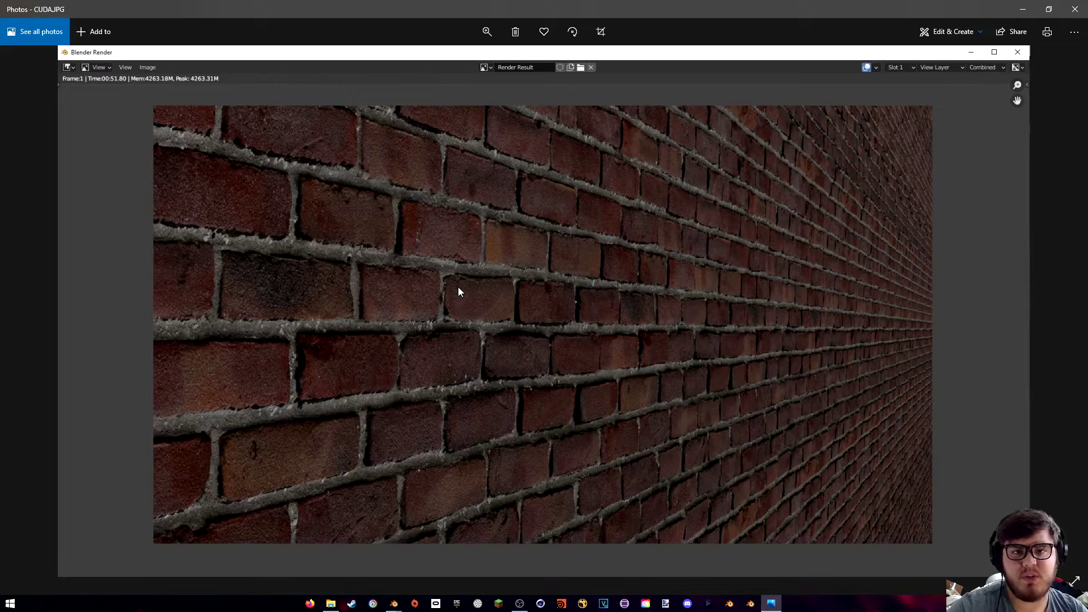
pyautogui.click(1075, 9)
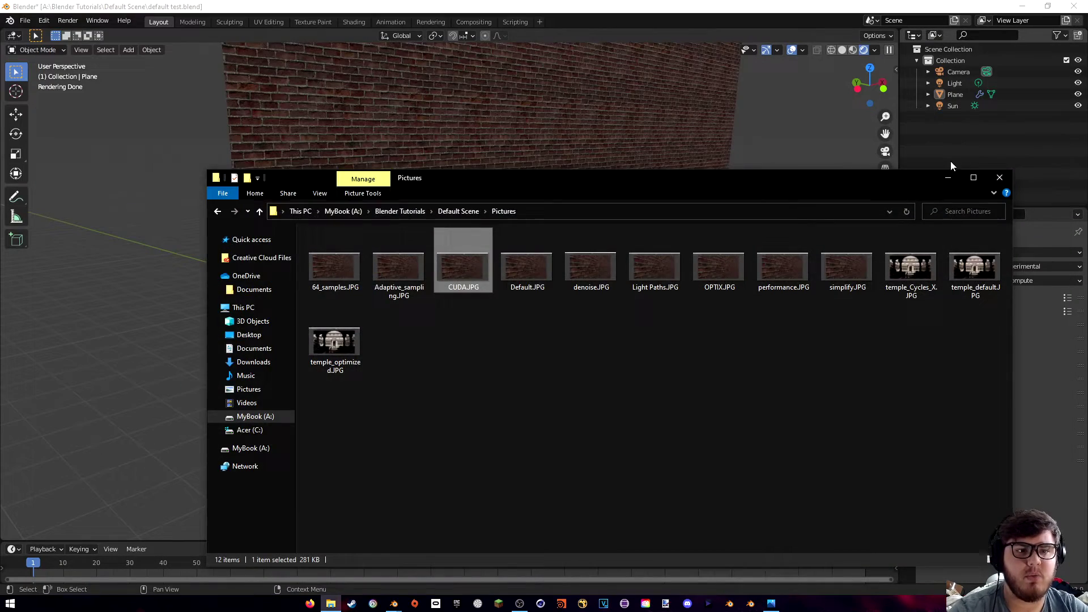
pyautogui.click(947, 154)
# Set Cycles Render Devices to OptiX in the system preferences and return to the scene
pyautogui.click(39, 22)
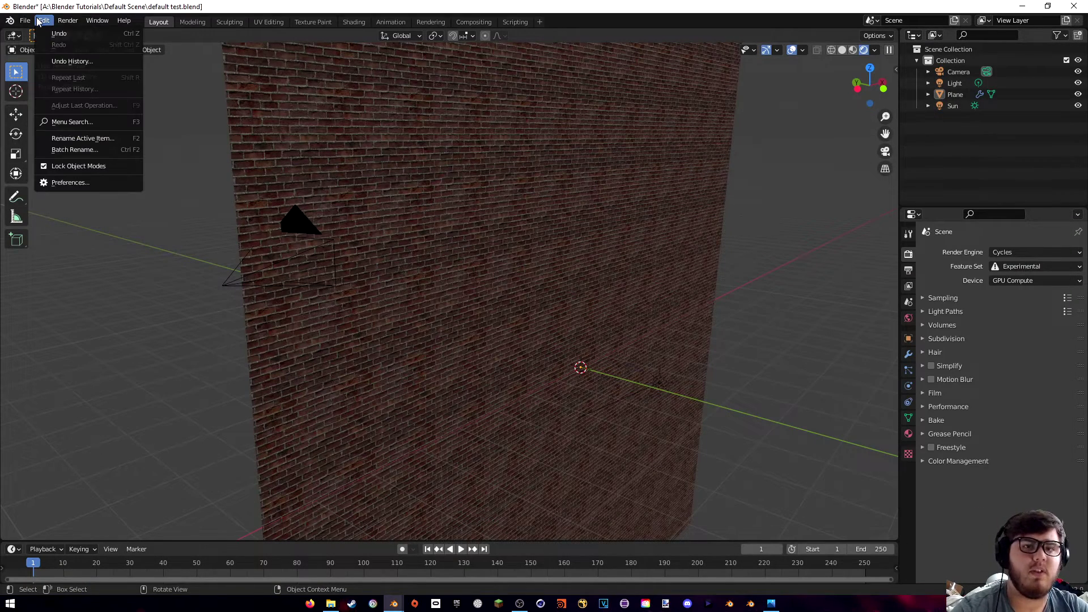
pyautogui.click(54, 181)
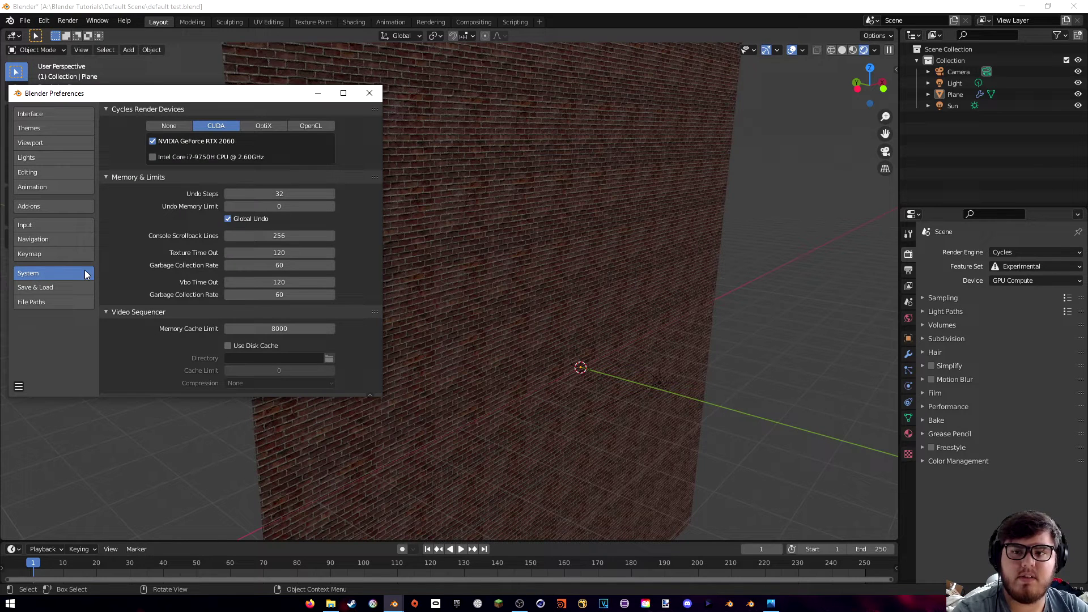
pyautogui.click(249, 125)
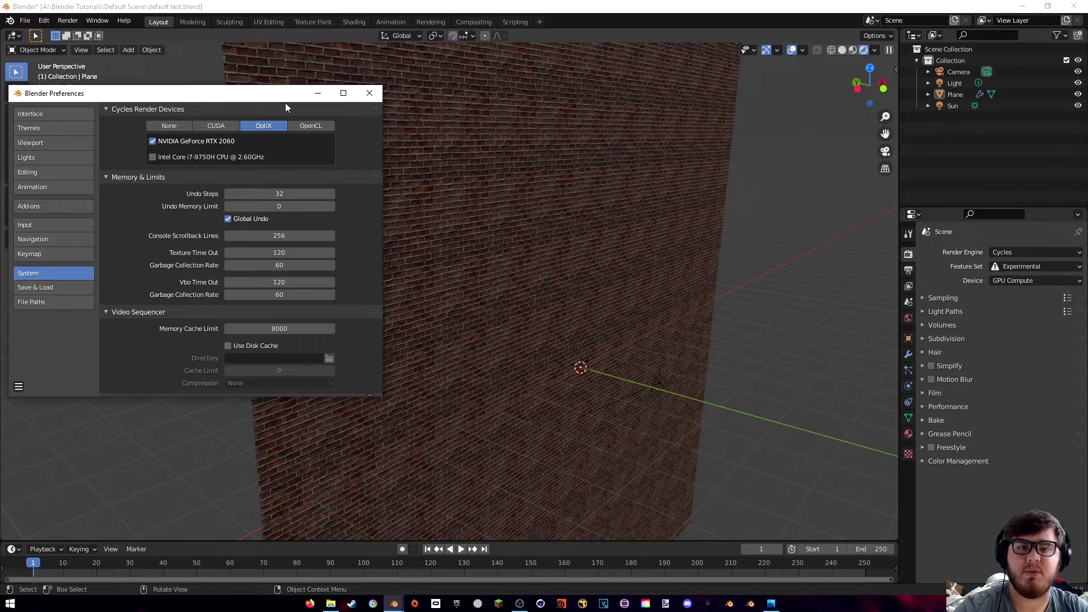
pyautogui.click(61, 21)
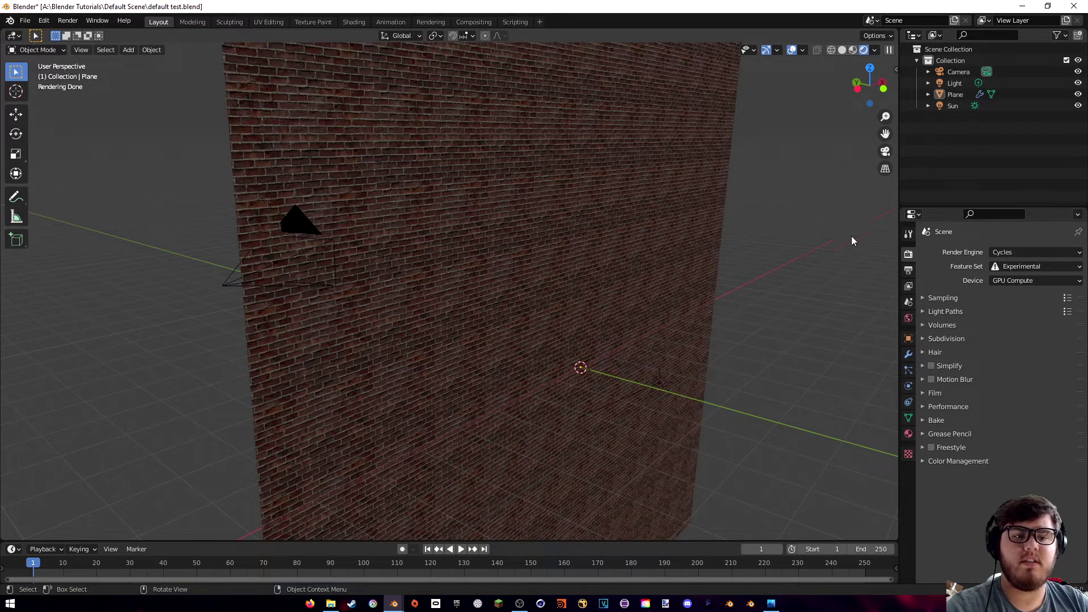
# Expand the Sampling settings and set the render samples to 64
pyautogui.click(940, 298)
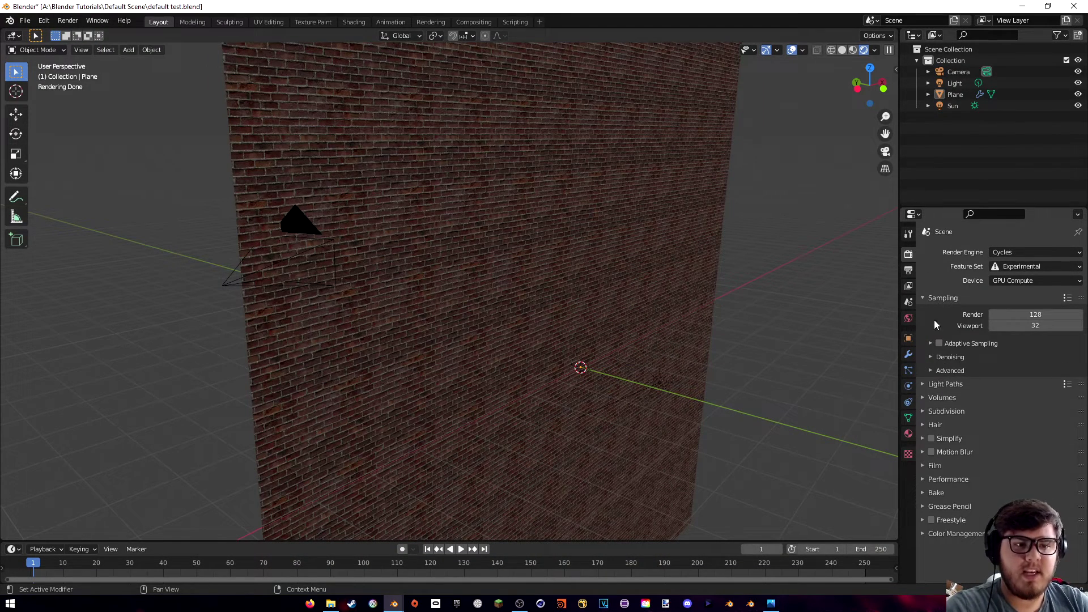
pyautogui.click(1020, 312)
pyautogui.write('64')
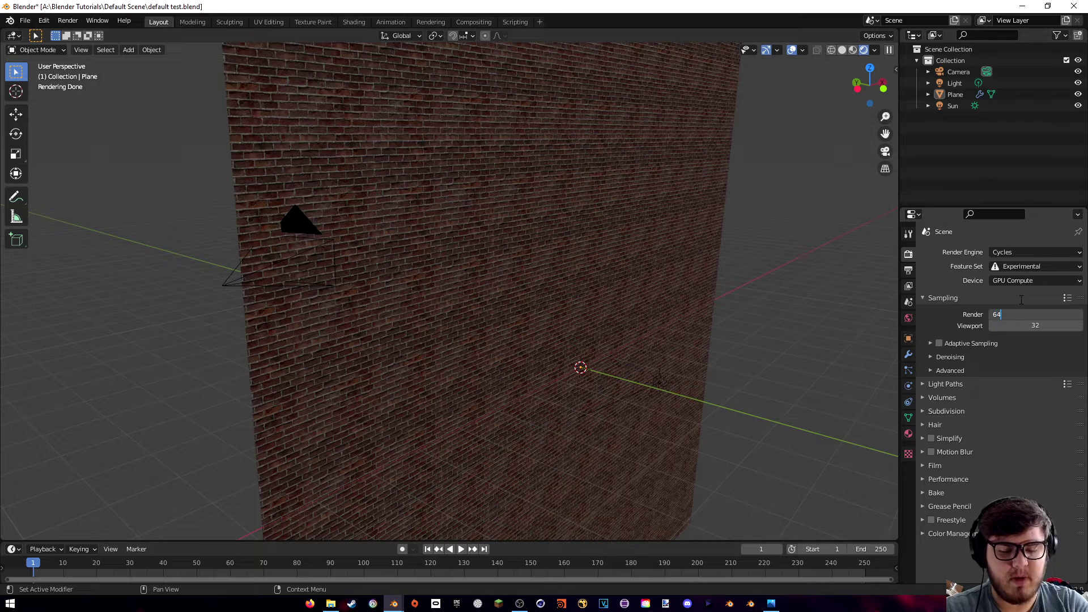
pyautogui.press('Return')
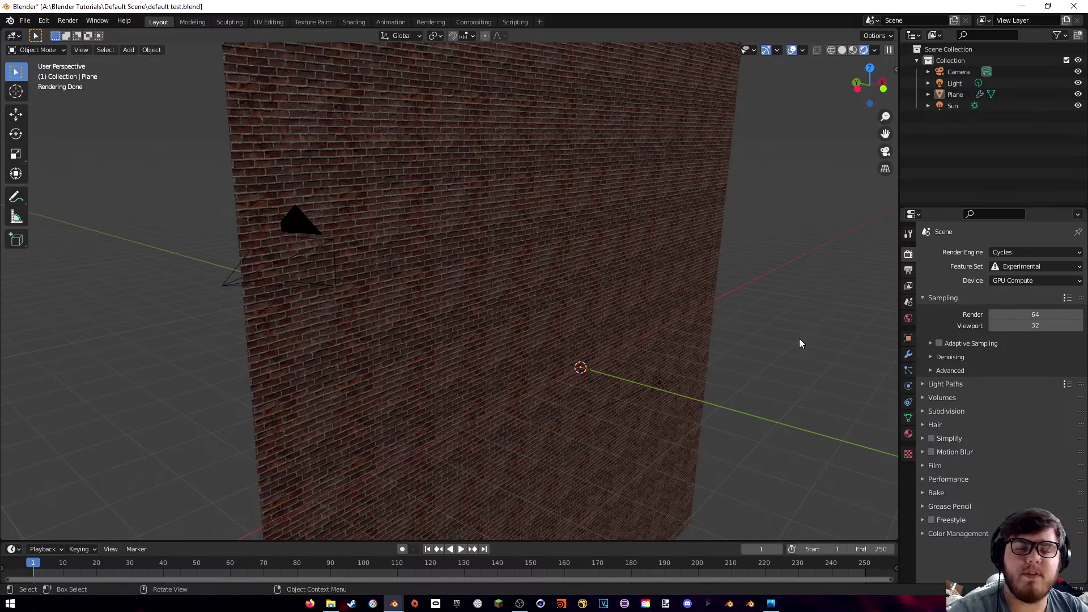
# Set the render samples to 128
pyautogui.click(1035, 314)
pyautogui.write('12')
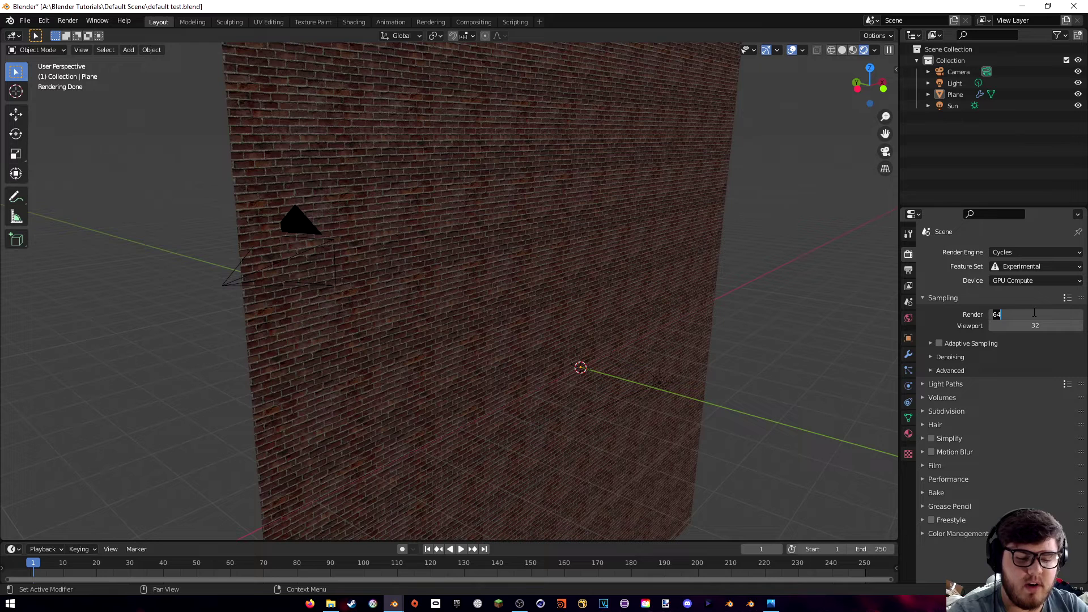
pyautogui.write('8')
pyautogui.press('Return')
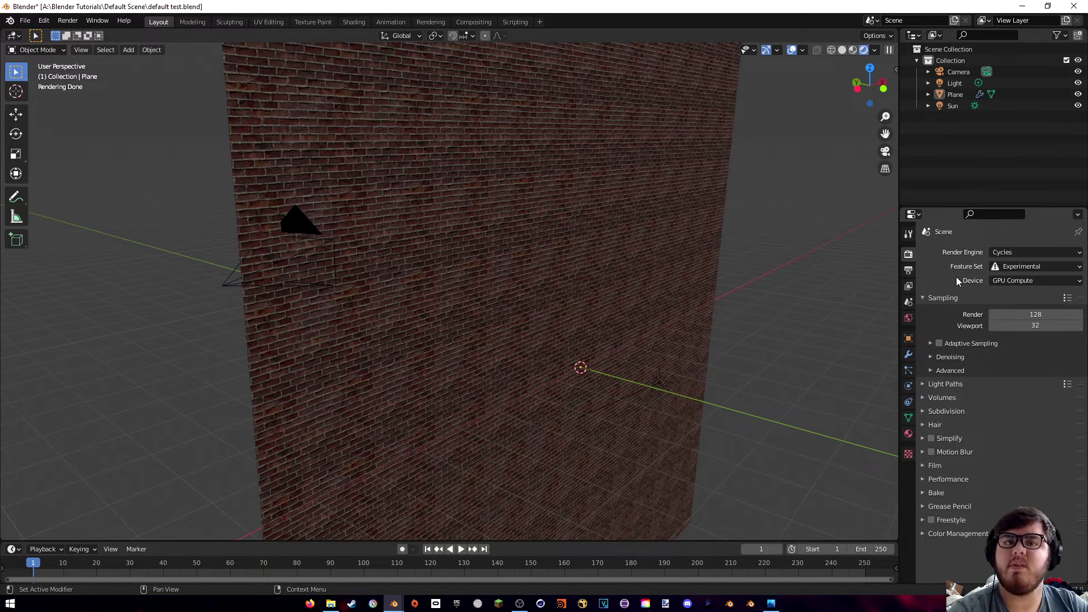
# Enable Adaptive Sampling, expand its settings and view the Adaptive_sampling.JPG comparison render
pyautogui.click(939, 343)
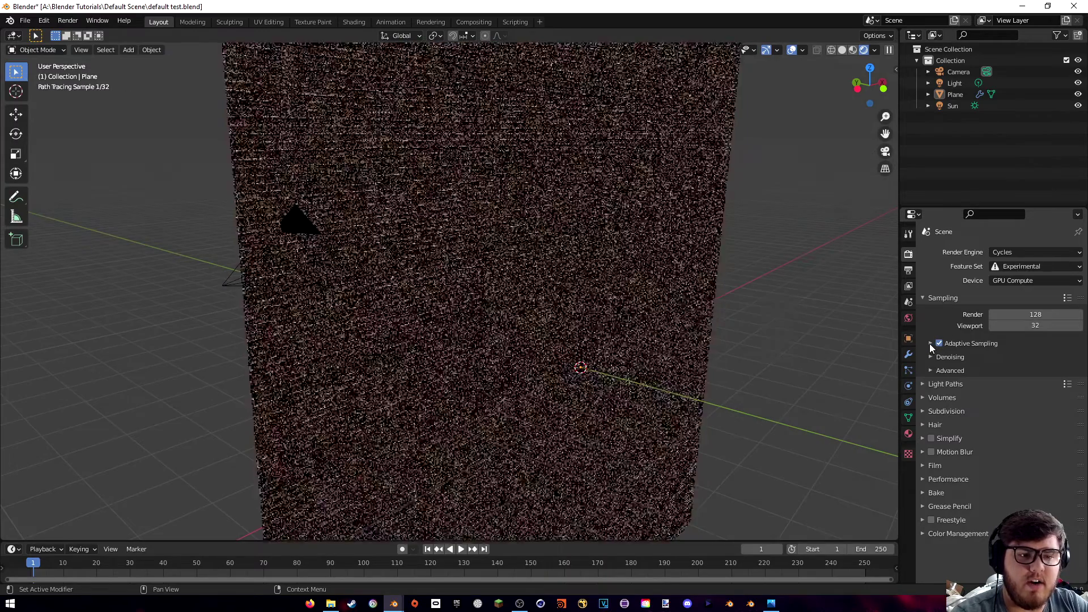
pyautogui.click(930, 344)
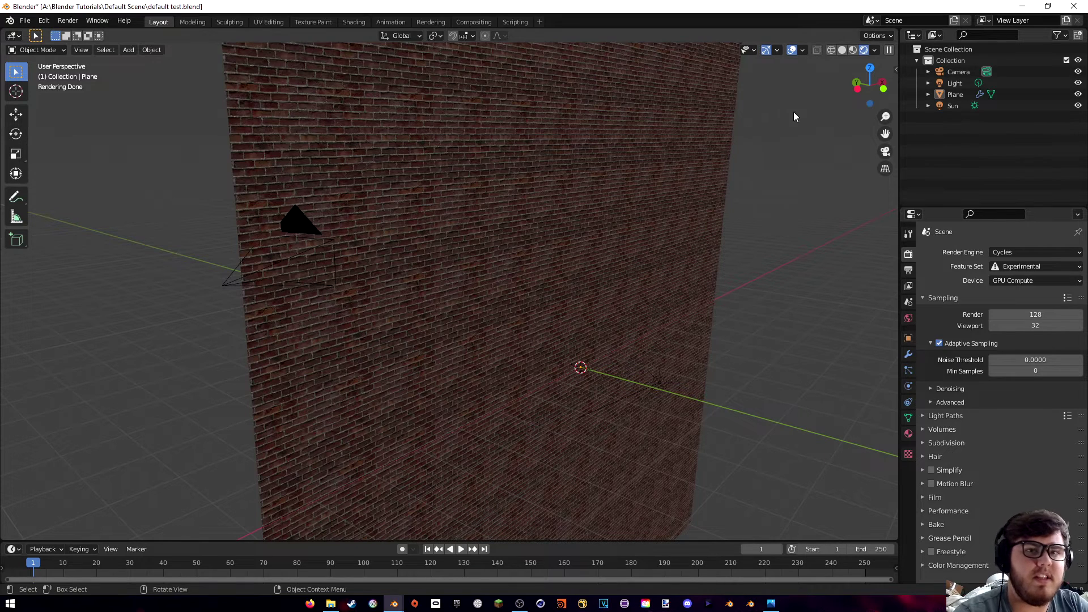
pyautogui.hotkey('alt', 'Tab')
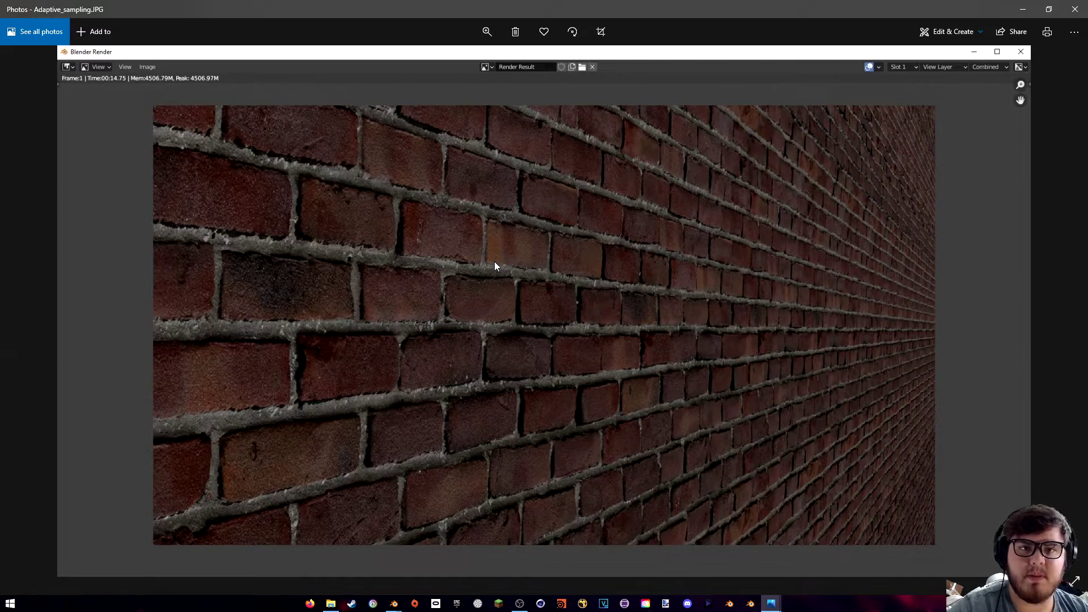
pyautogui.hotkey('alt', 'Tab')
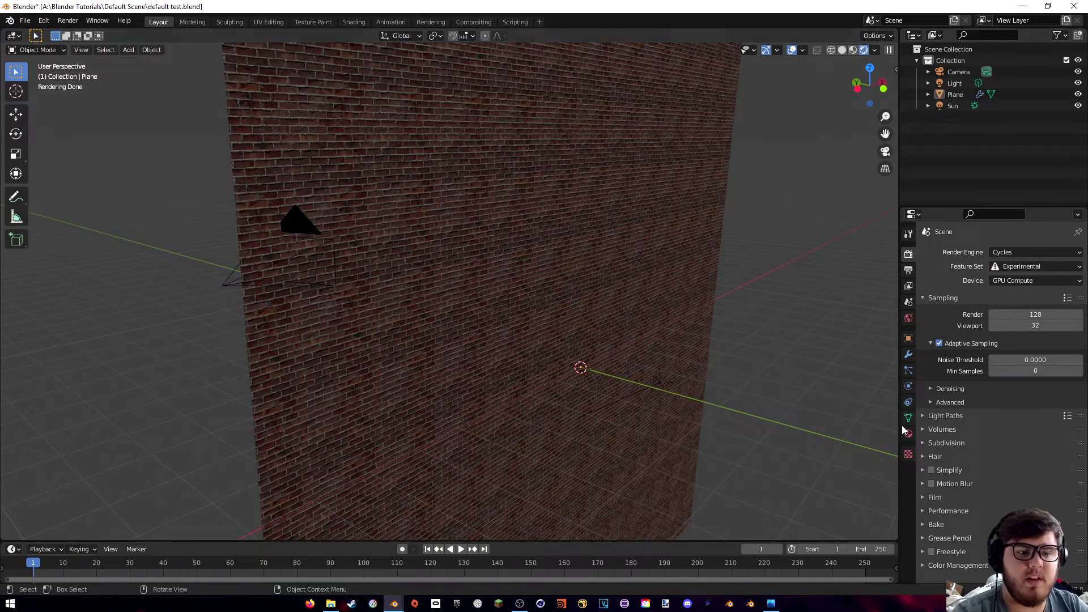
# Set the Total, Diffuse, Glossy, Transparency and Transmission max bounces of the light paths to 3 together
pyautogui.click(943, 416)
pyautogui.moveTo(825, 382); pyautogui.dragTo(849, 398, button='middle')
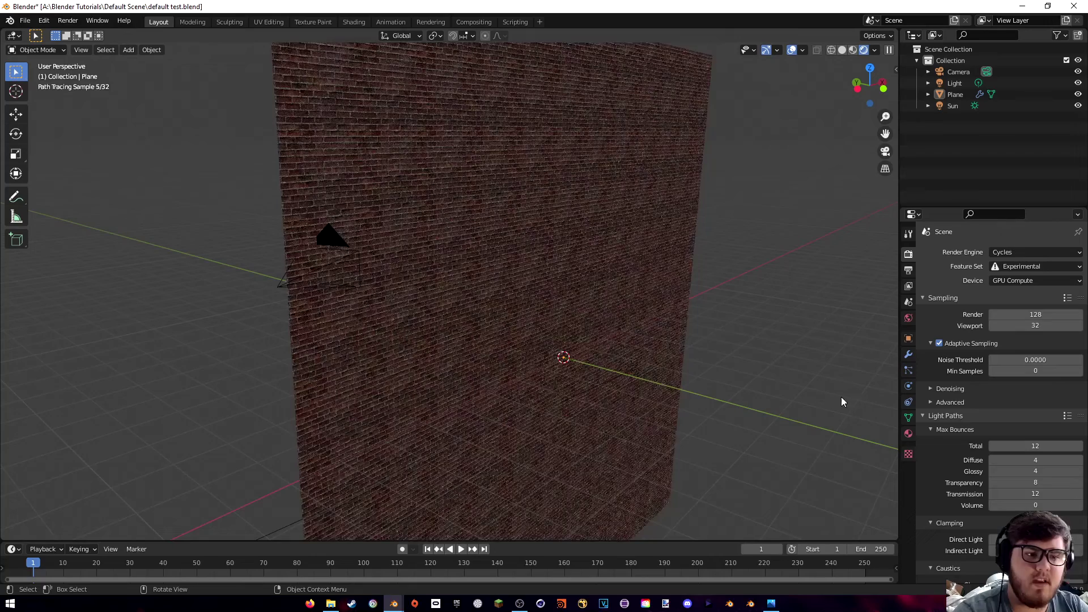
pyautogui.scroll(-5, 964, 393)
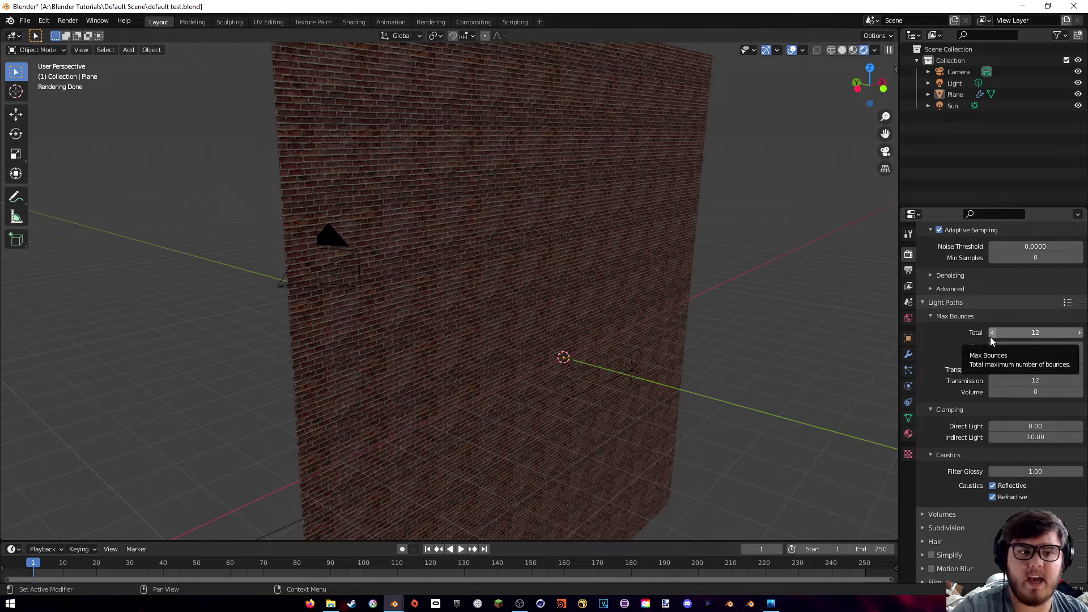
pyautogui.moveTo(1024, 332); pyautogui.dragTo(981, 370)
pyautogui.moveTo(1025, 332); pyautogui.dragTo(1025, 381)
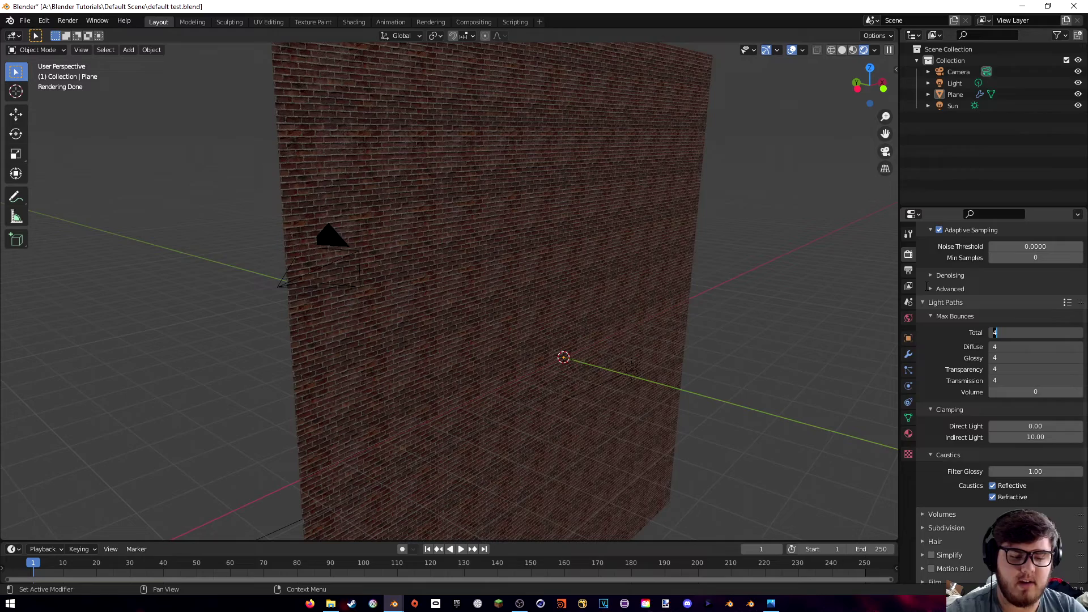
pyautogui.write('3')
pyautogui.press('Return')
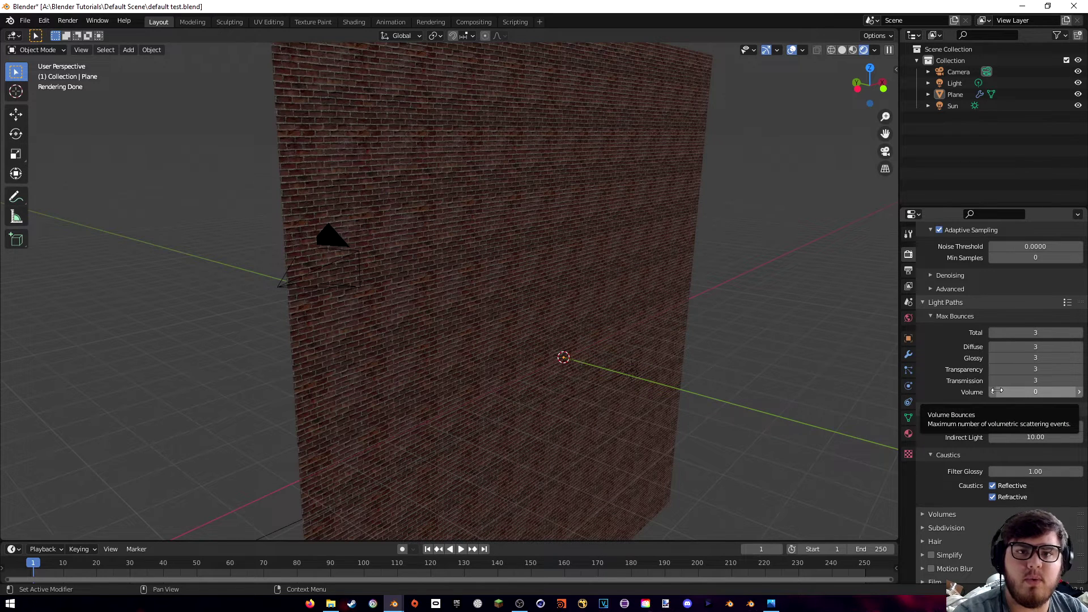
# Disable both reflective and refractive caustics in the light path settings
pyautogui.scroll(-1, 947, 361)
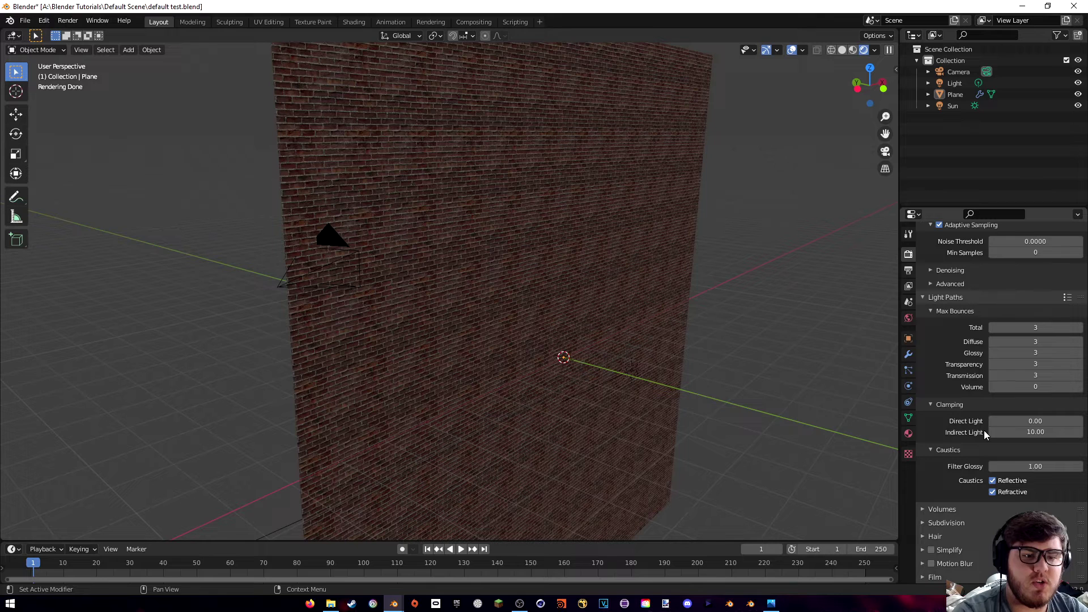
pyautogui.scroll(-1, 964, 471)
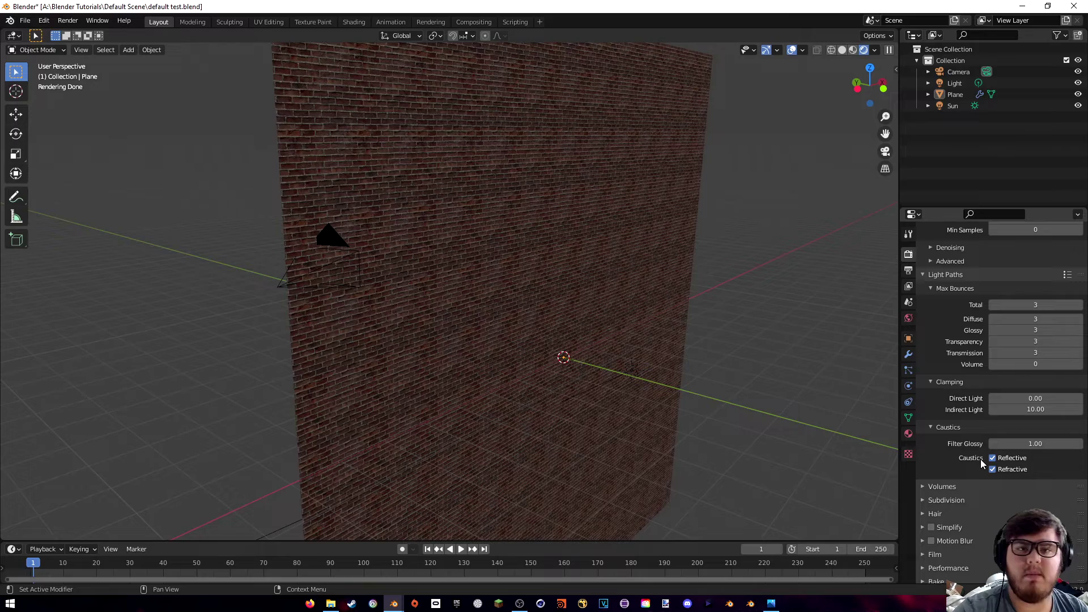
pyautogui.click(992, 458)
pyautogui.click(992, 469)
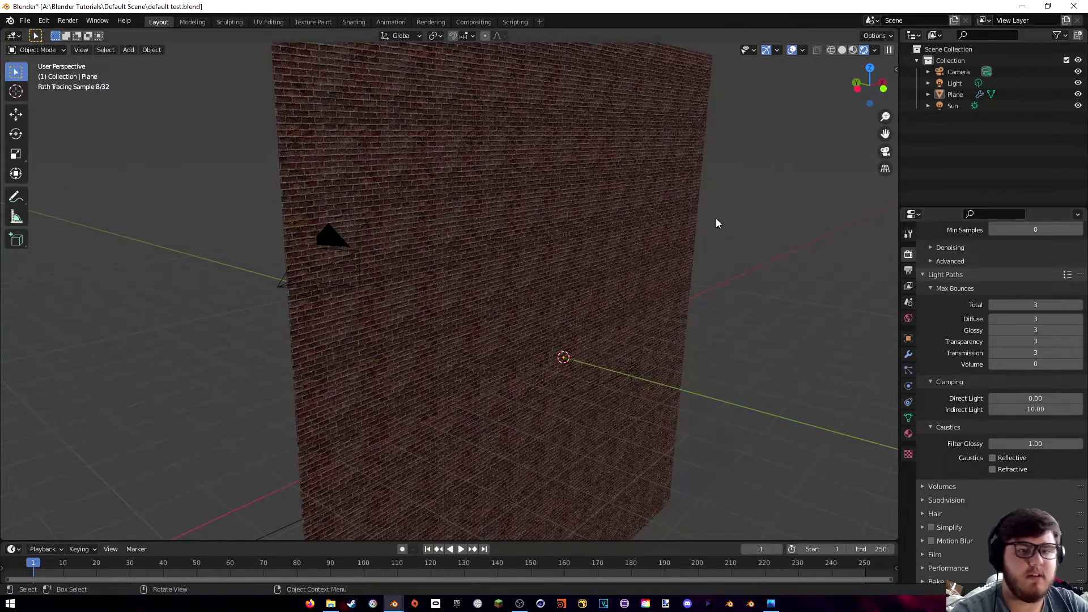
pyautogui.click(68, 20)
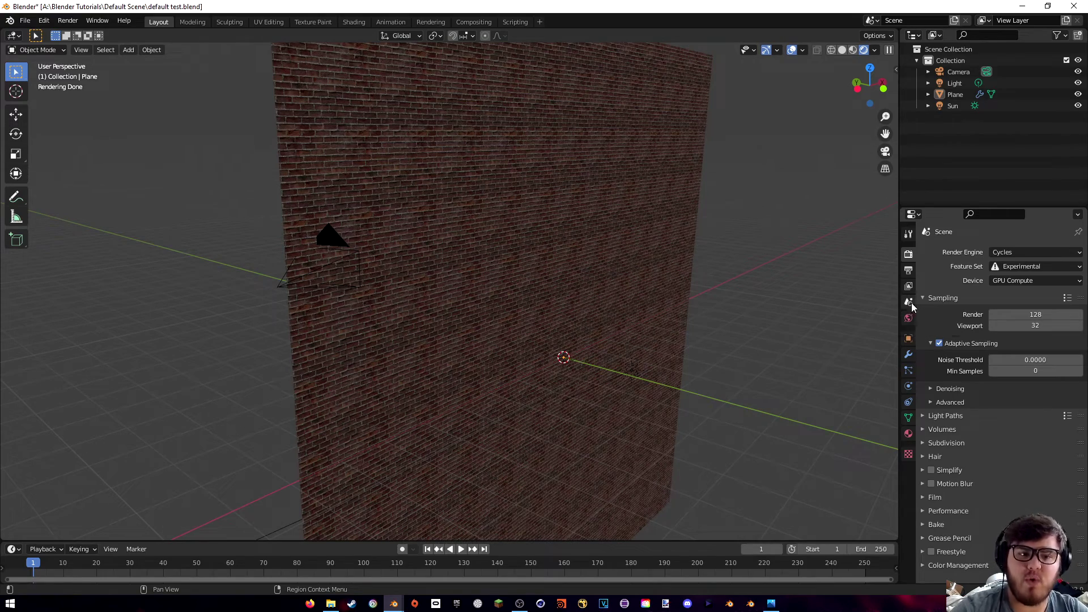
# Enable Simplify and review its viewport and render limits, collapsing the settings when done
pyautogui.click(931, 470)
pyautogui.click(924, 470)
pyautogui.scroll(-5, 946, 464)
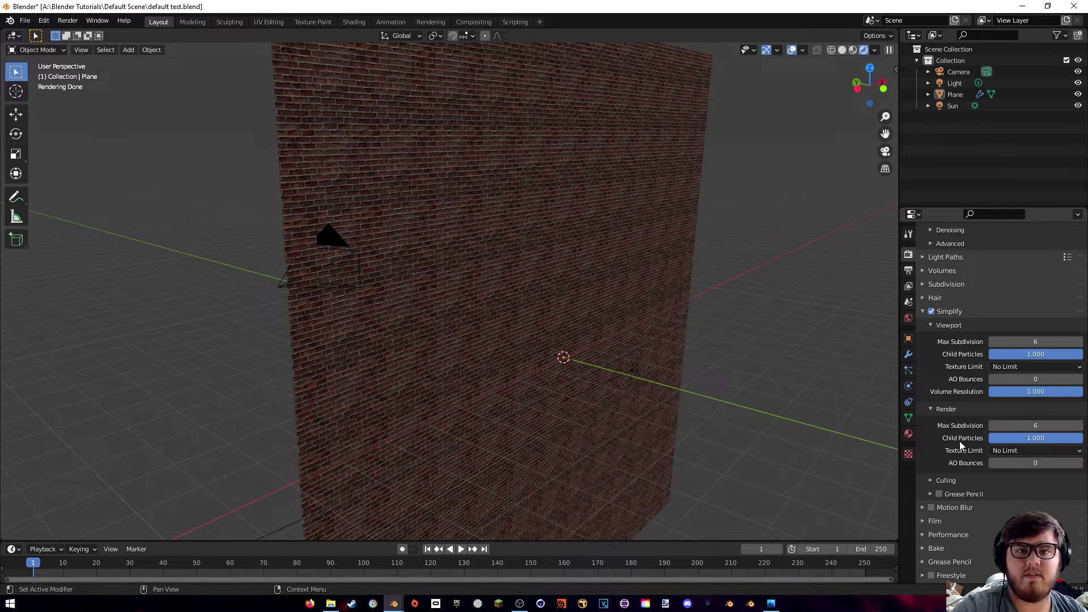
pyautogui.click(67, 21)
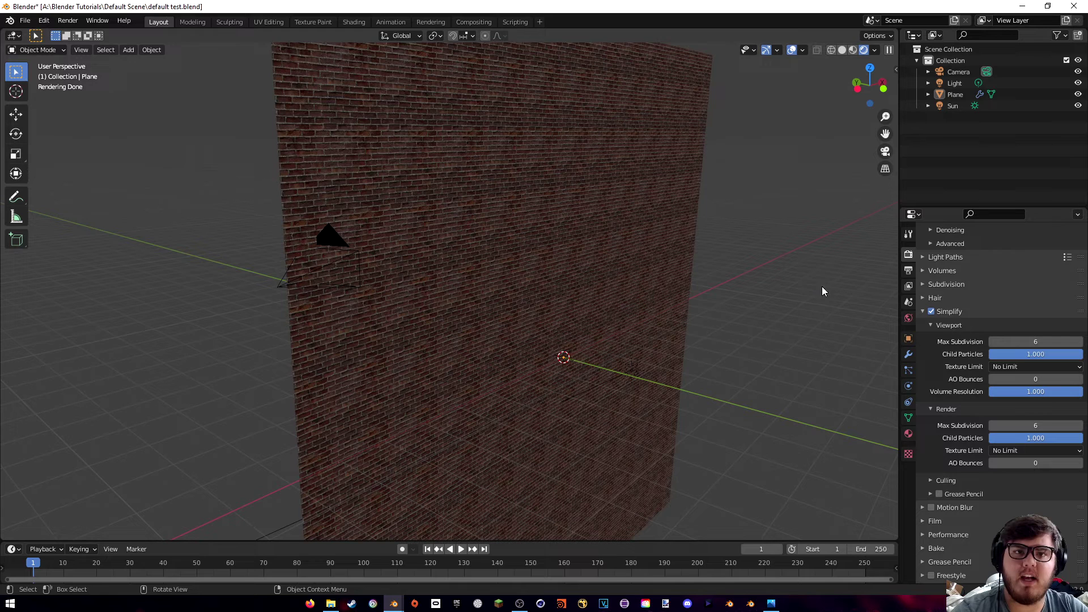
pyautogui.click(941, 311)
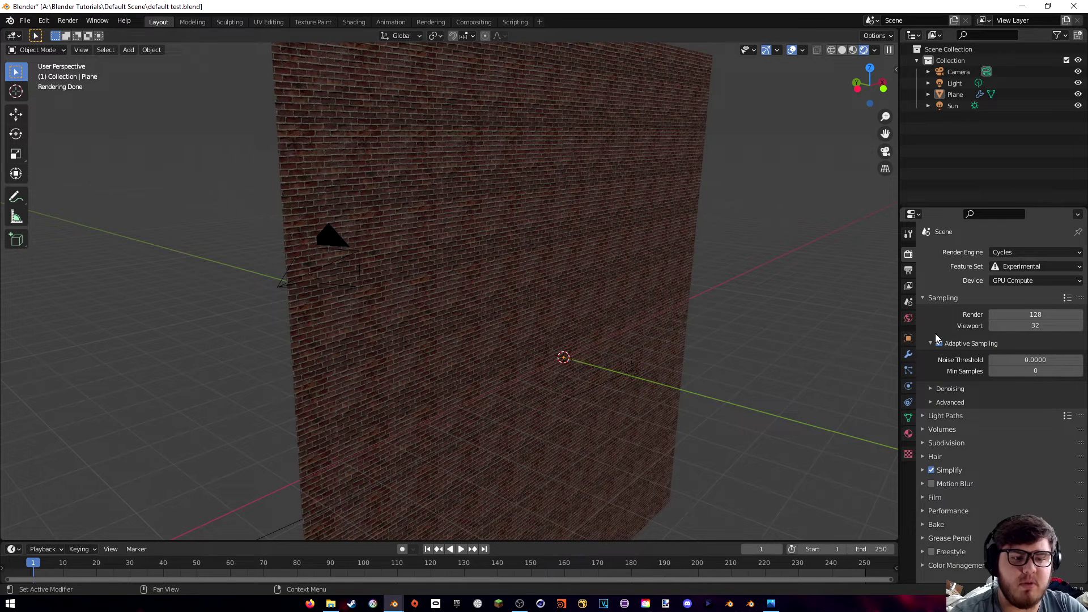
# Expand the Performance settings and set both the X and Y render tile sizes to 512 px
pyautogui.click(930, 509)
pyautogui.scroll(-8, 956, 444)
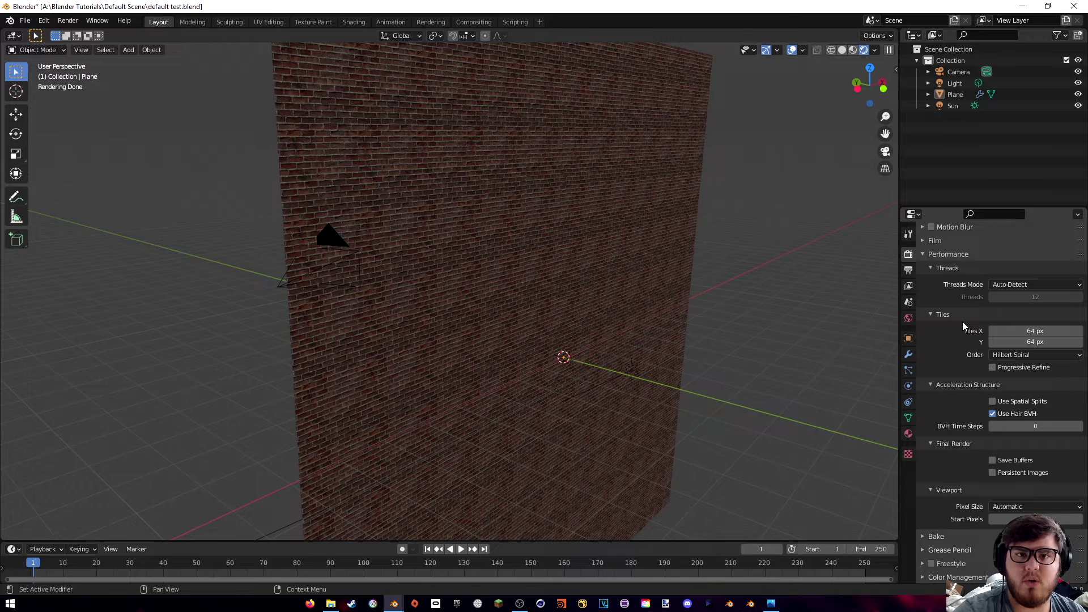
pyautogui.click(1029, 333)
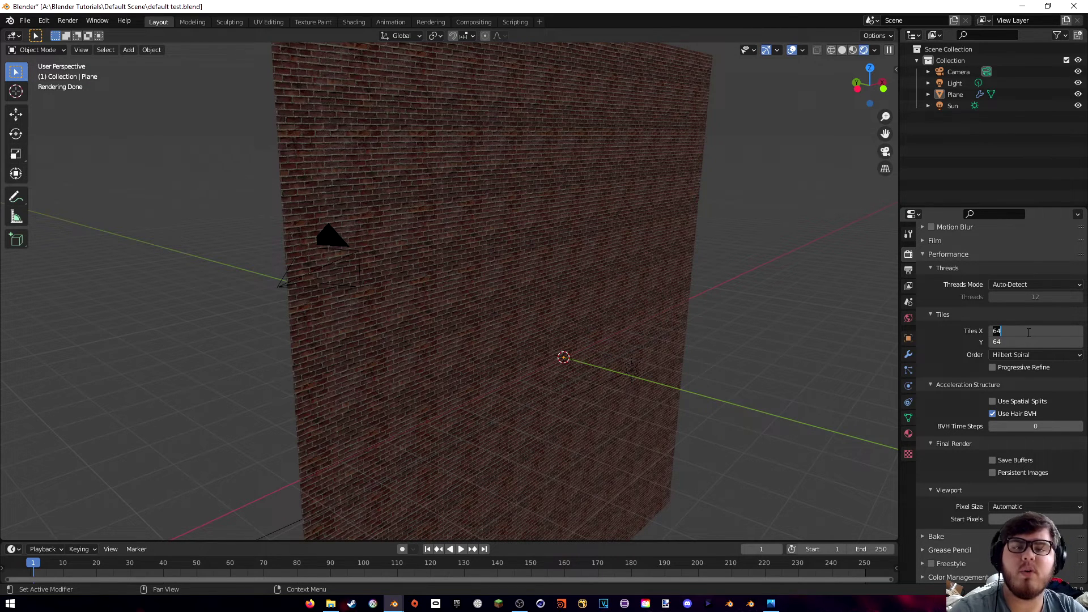
pyautogui.write('512')
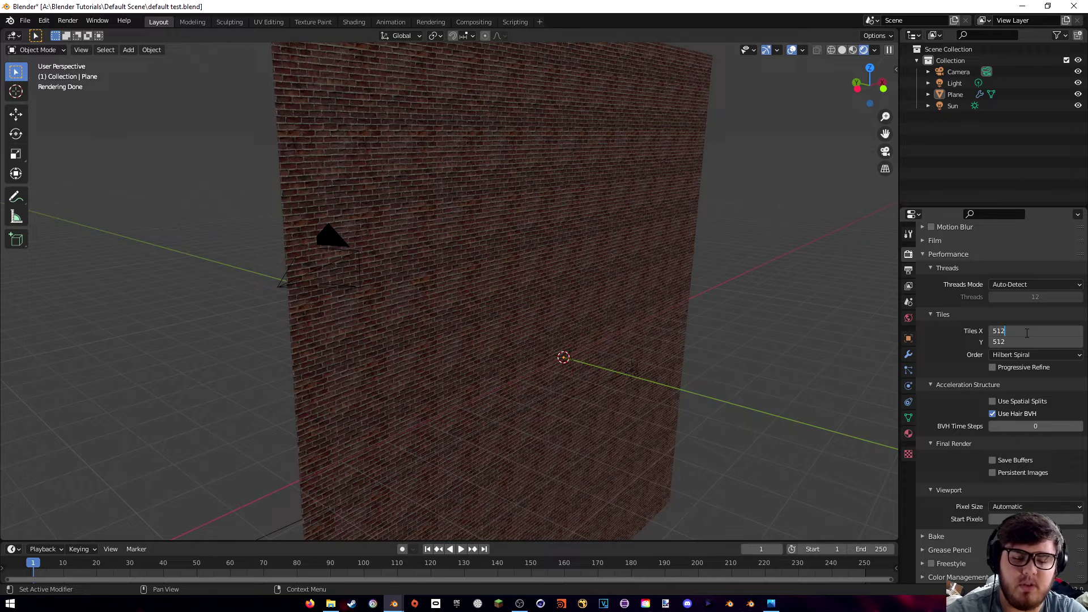
pyautogui.press('Return')
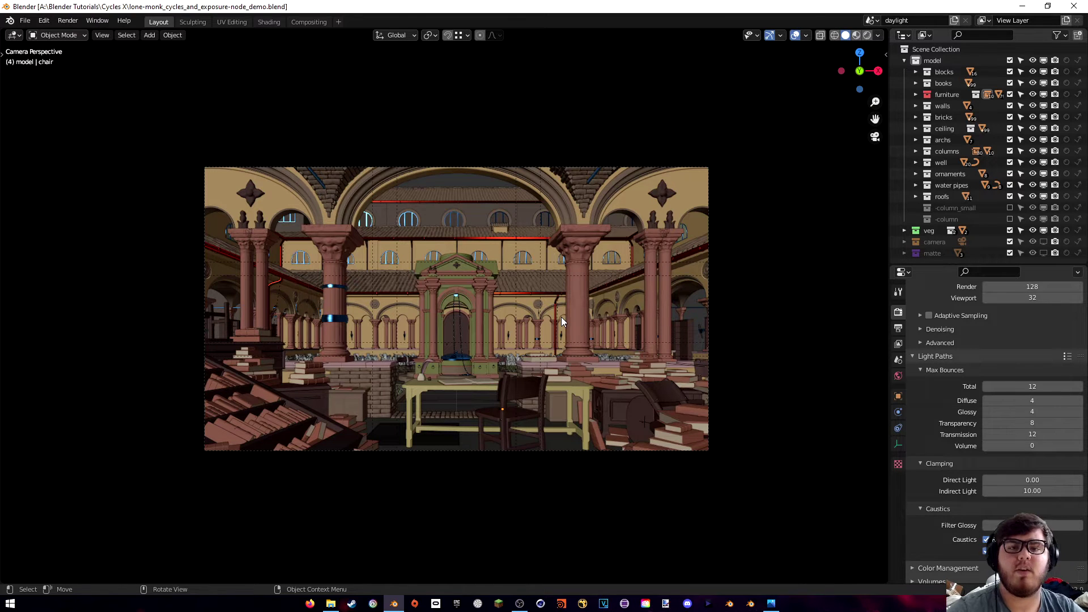
# Return from the default render image to Blender, set the Cycles device to GPU Compute and enable Adaptive Sampling
pyautogui.scroll(3, 940, 401)
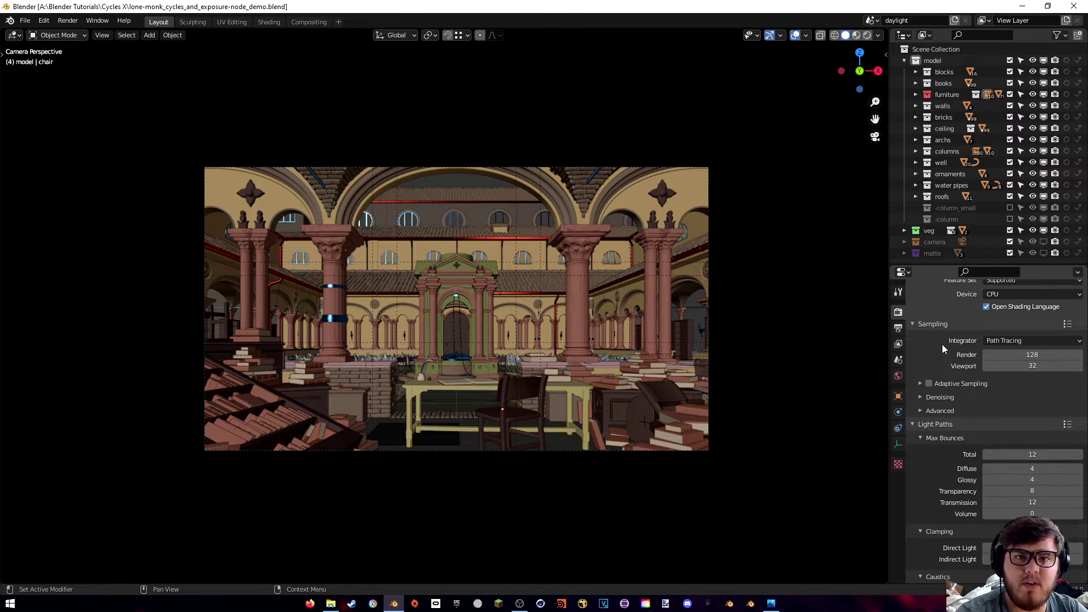
pyautogui.scroll(2, 924, 368)
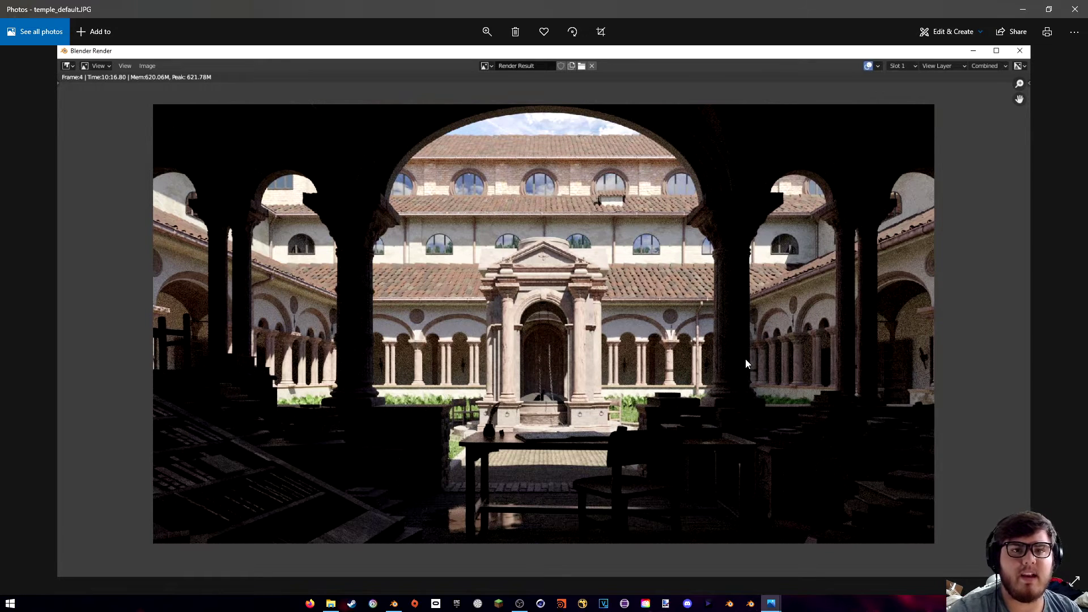
pyautogui.hotkey('alt', 'Tab')
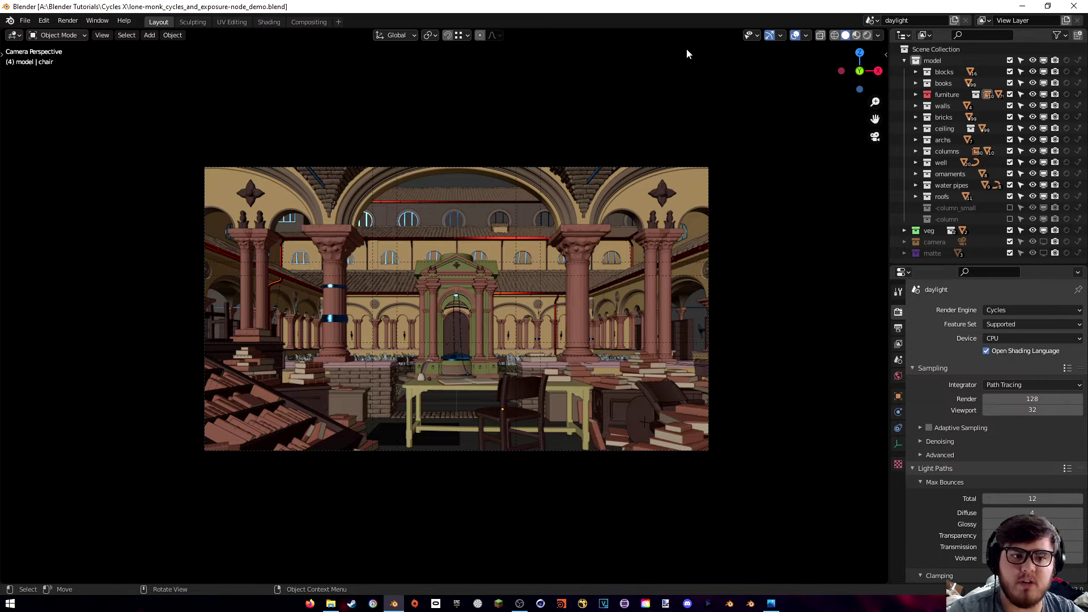
pyautogui.click(999, 338)
pyautogui.click(1009, 363)
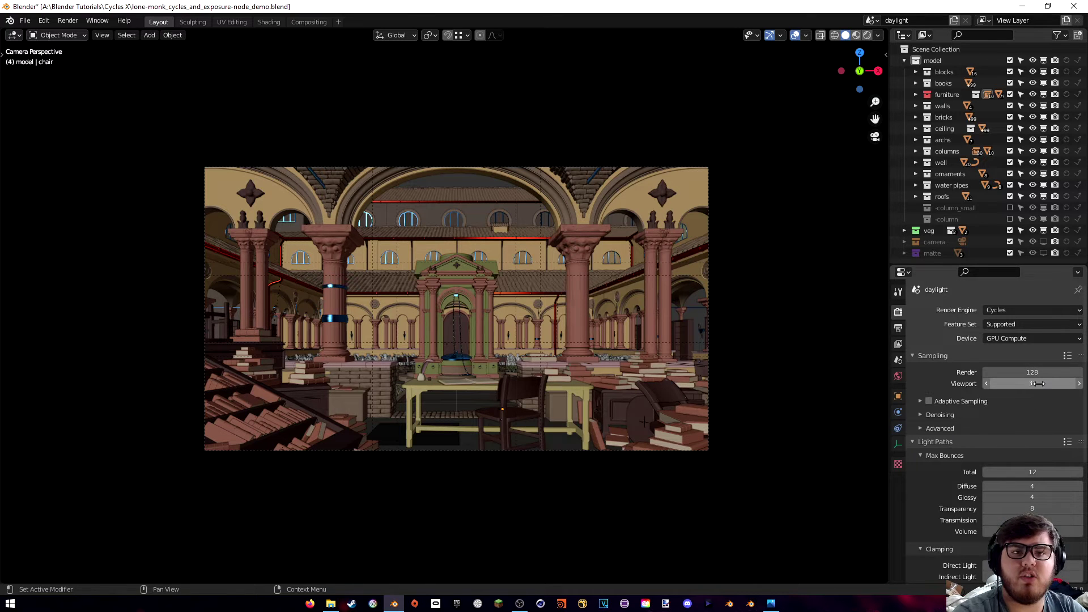
pyautogui.click(929, 401)
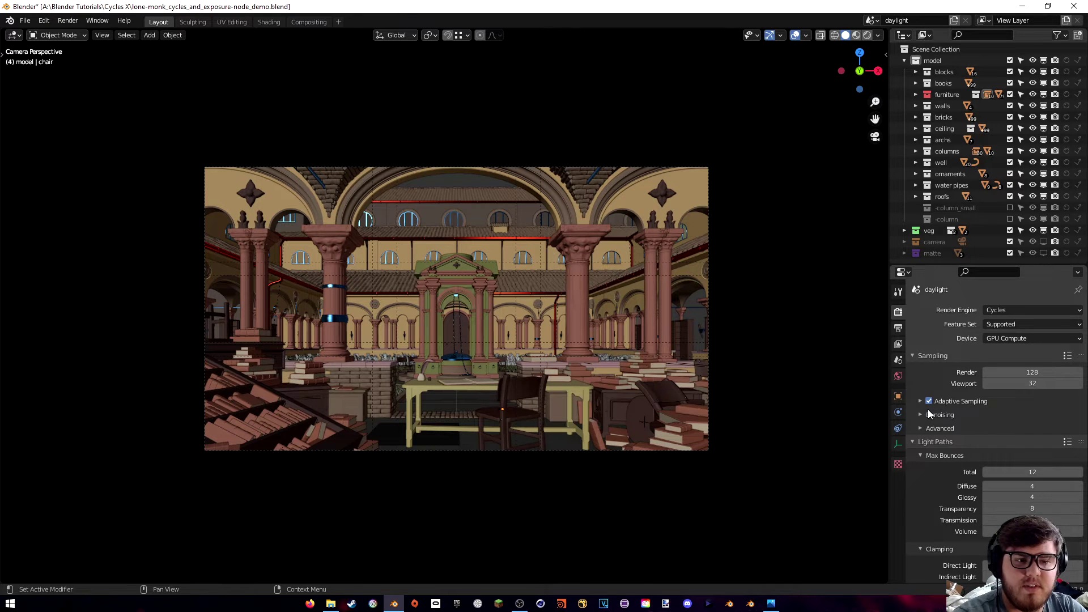
# Set the Total, Diffuse, Glossy, Transparency and Transmission max bounces to 3 in one multi-field edit
pyautogui.scroll(-4, 936, 432)
pyautogui.moveTo(1032, 382)
pyautogui.mouseDown()
pyautogui.moveTo(1031, 431)
pyautogui.moveTo(1033, 385)
pyautogui.mouseUp()
pyautogui.write('3')
pyautogui.press('Return')
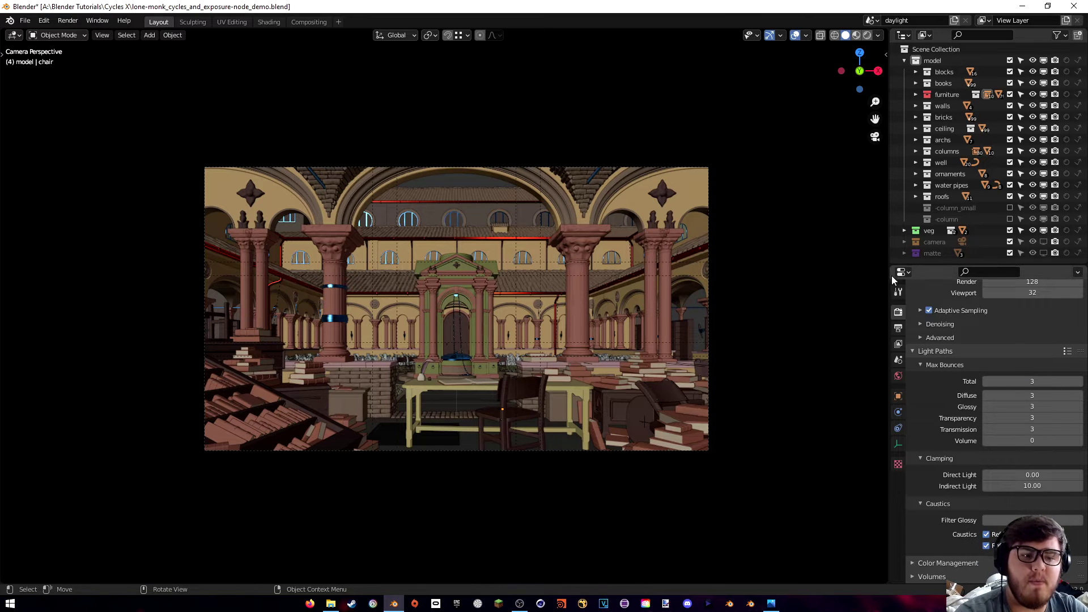
# Disable the Reflective and Refractive caustics and enable Simplify for the scene
pyautogui.scroll(-5, 941, 325)
pyautogui.click(986, 426)
pyautogui.click(986, 438)
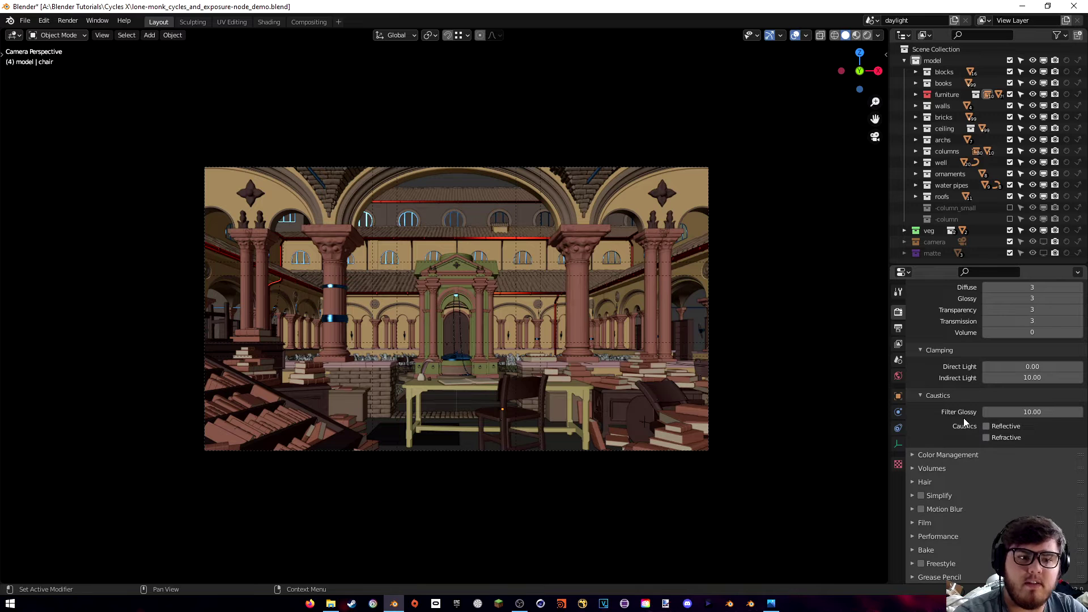
pyautogui.click(921, 495)
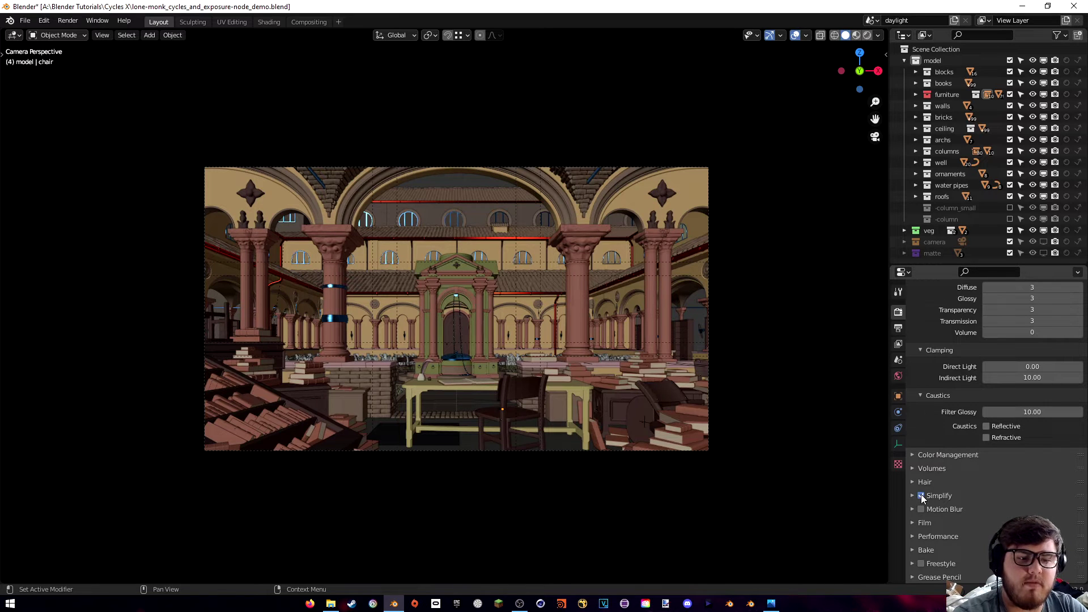
# Expand the Performance settings and set the X and Y render tile sizes to 512 px
pyautogui.click(913, 536)
pyautogui.scroll(-9, 952, 498)
pyautogui.moveTo(1020, 409); pyautogui.dragTo(1021, 420)
pyautogui.write('512')
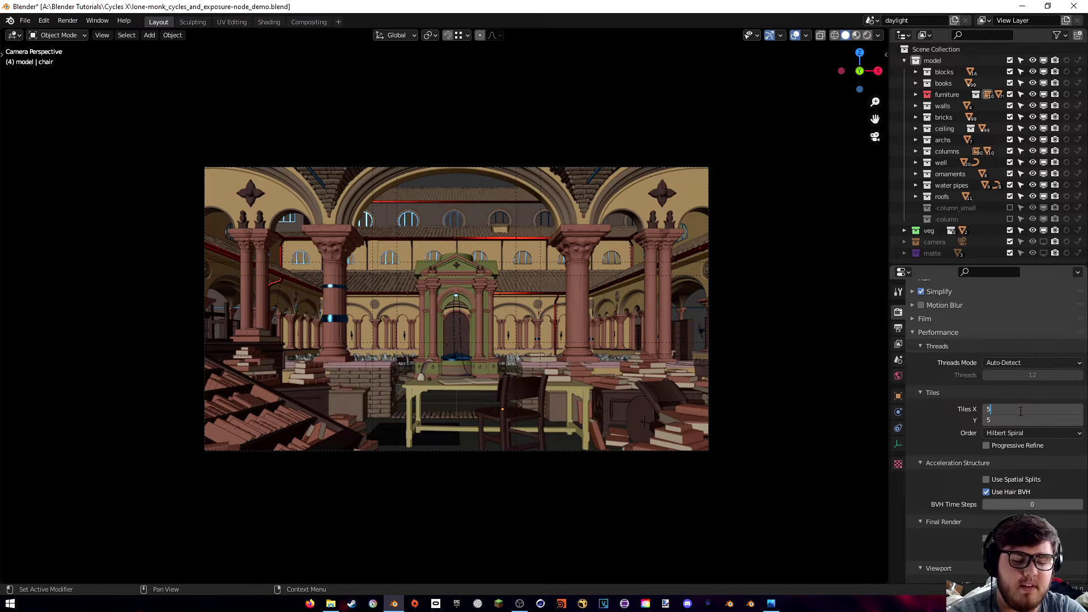
pyautogui.press('Return')
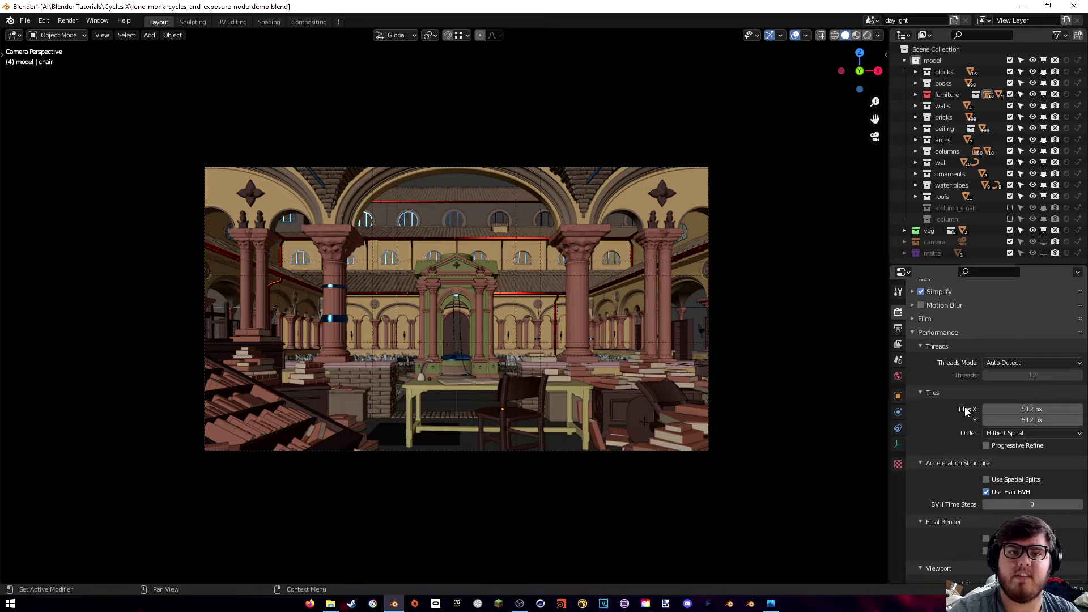
# Check which Cycles render devices are enabled under OptiX in the system preferences, then close the preferences
pyautogui.click(49, 24)
pyautogui.click(70, 182)
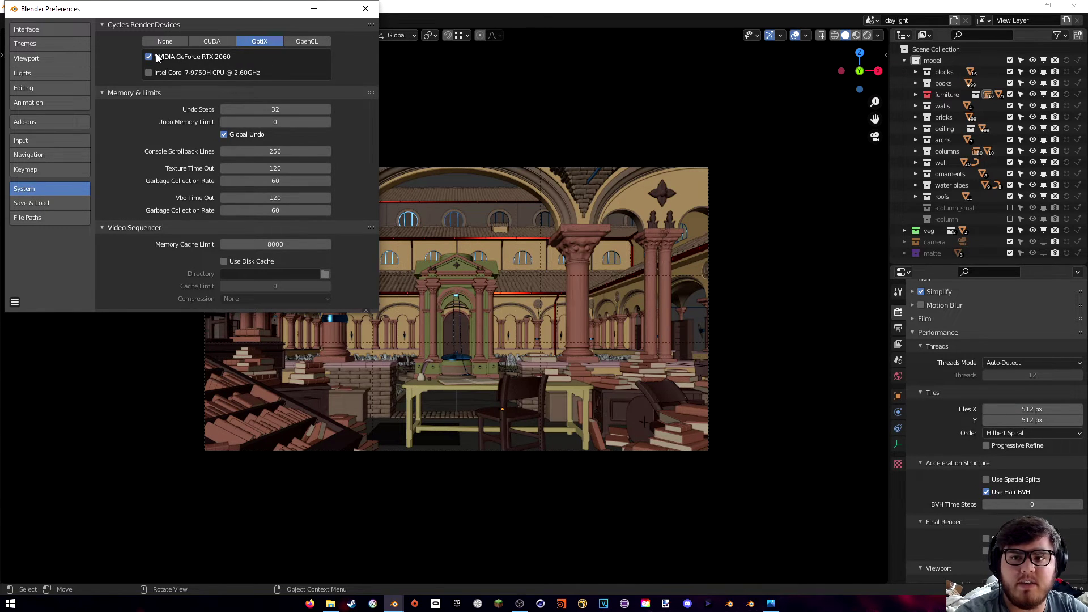
pyautogui.click(366, 9)
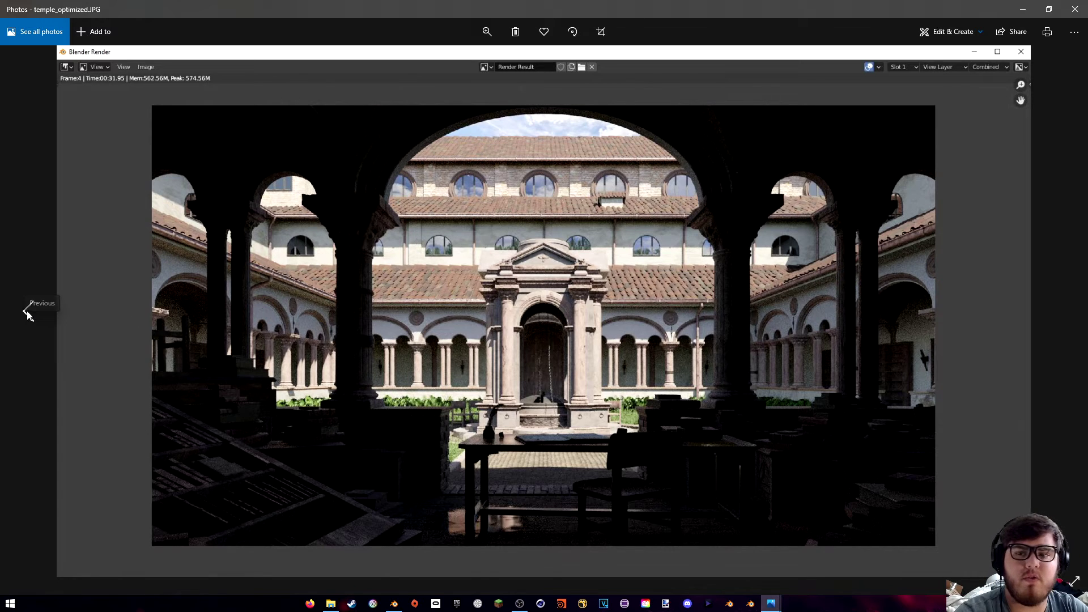
# Compare the render times and image quality of temple_default.JPG and temple_optimized.JPG in Photos, then return to Blender
pyautogui.click(34, 316)
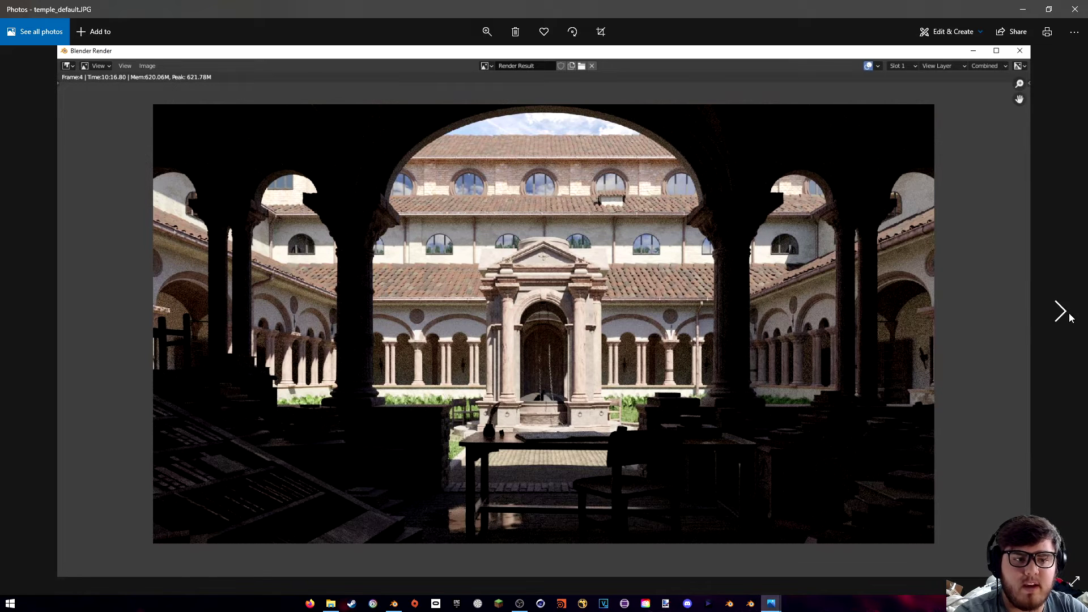
pyautogui.click(1061, 315)
pyautogui.click(25, 317)
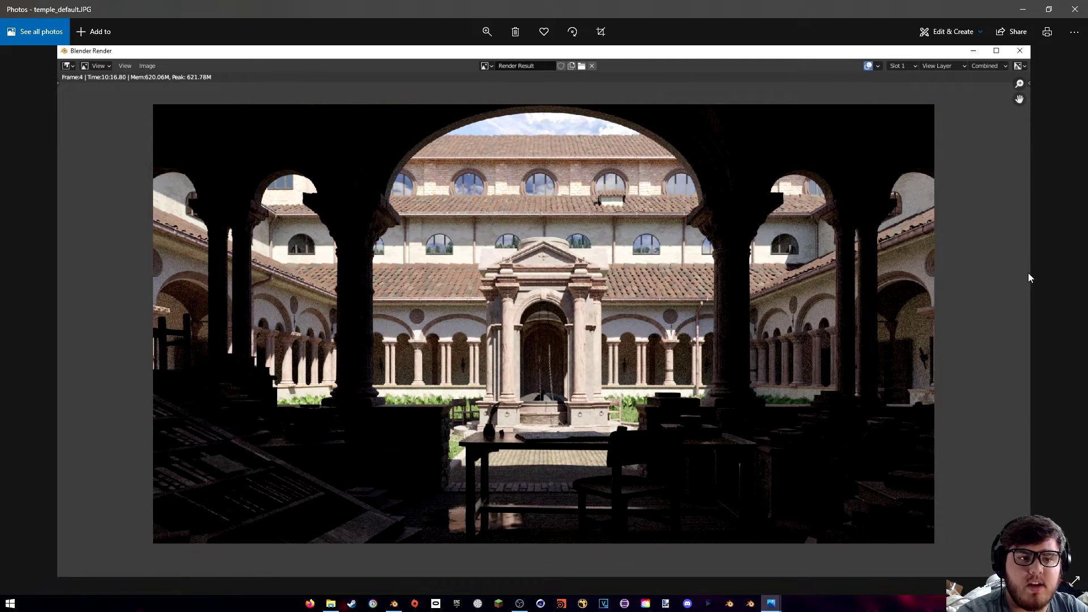
pyautogui.click(1070, 303)
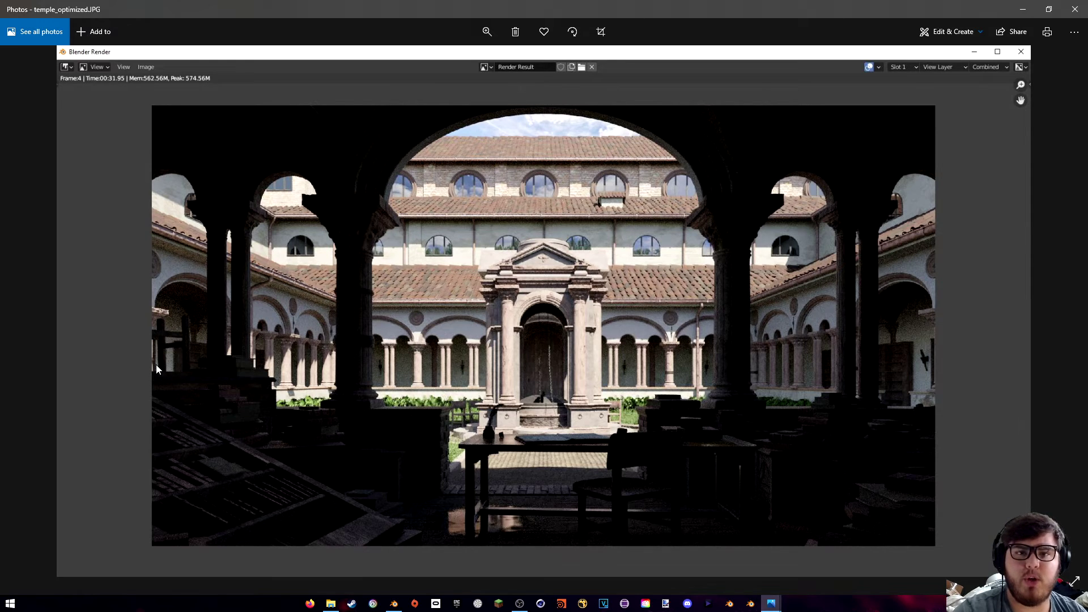
pyautogui.hotkey('alt', 'Tab')
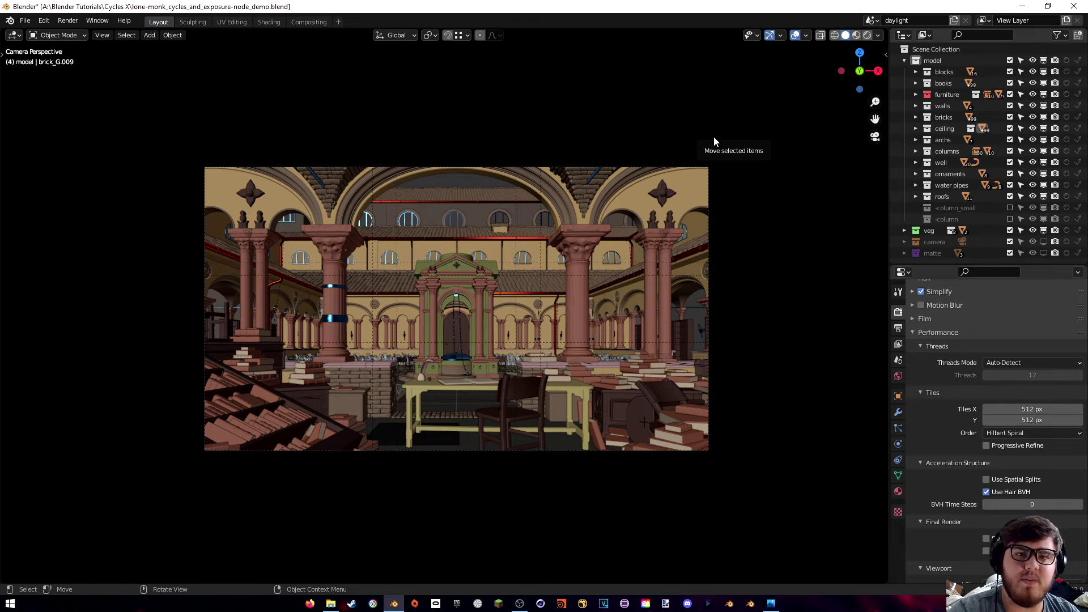
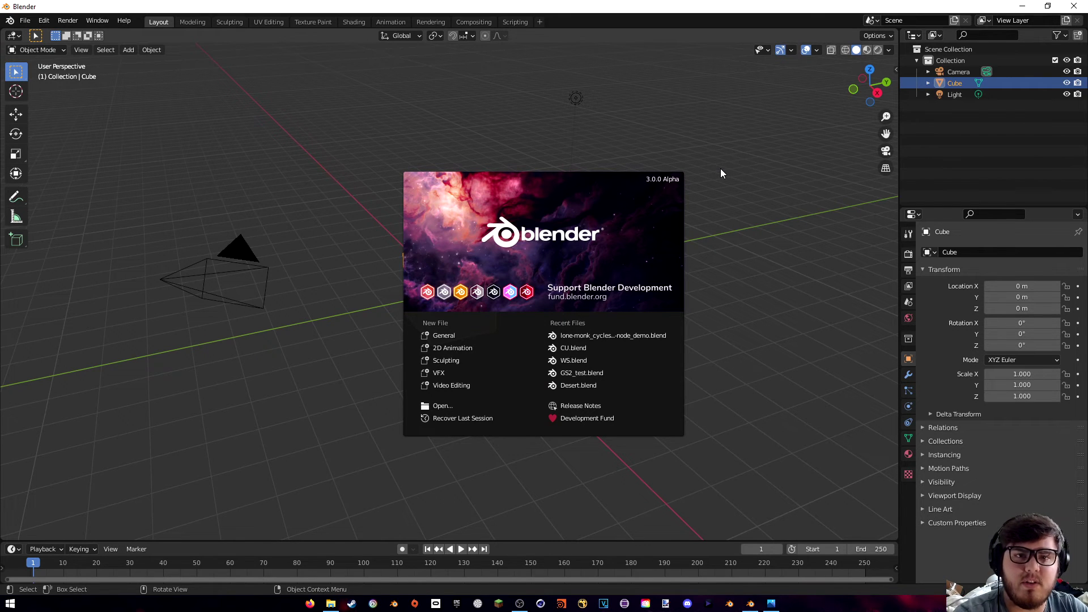
# Open the recent lone-monk_cycles_and_exposure-node_demo.blend file in Blender 3.0.0 Alpha and set its render device to GPU Compute
pyautogui.click(637, 335)
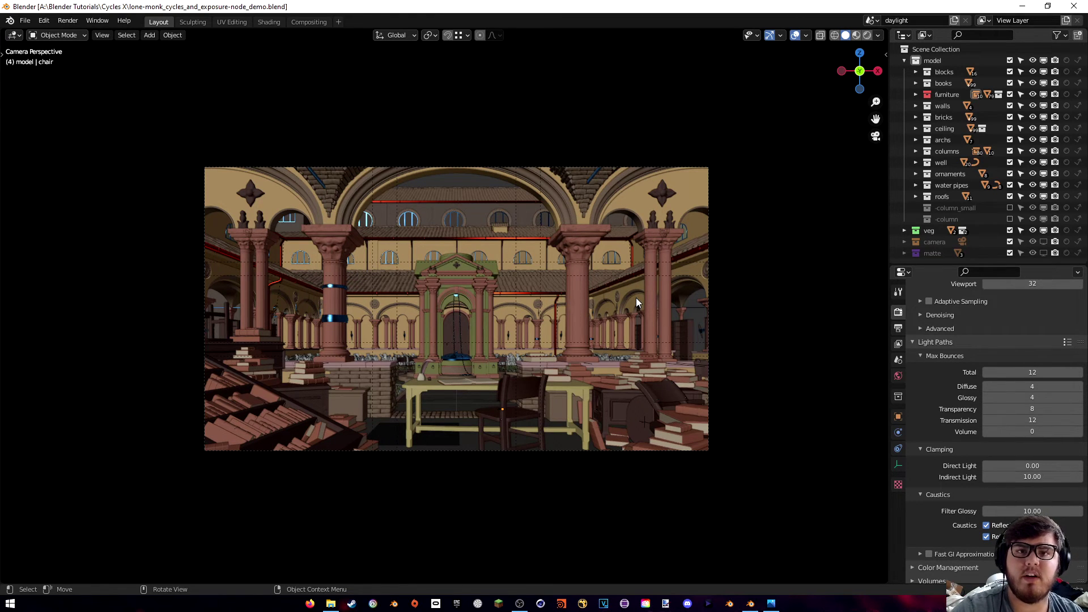
pyautogui.scroll(5, 951, 379)
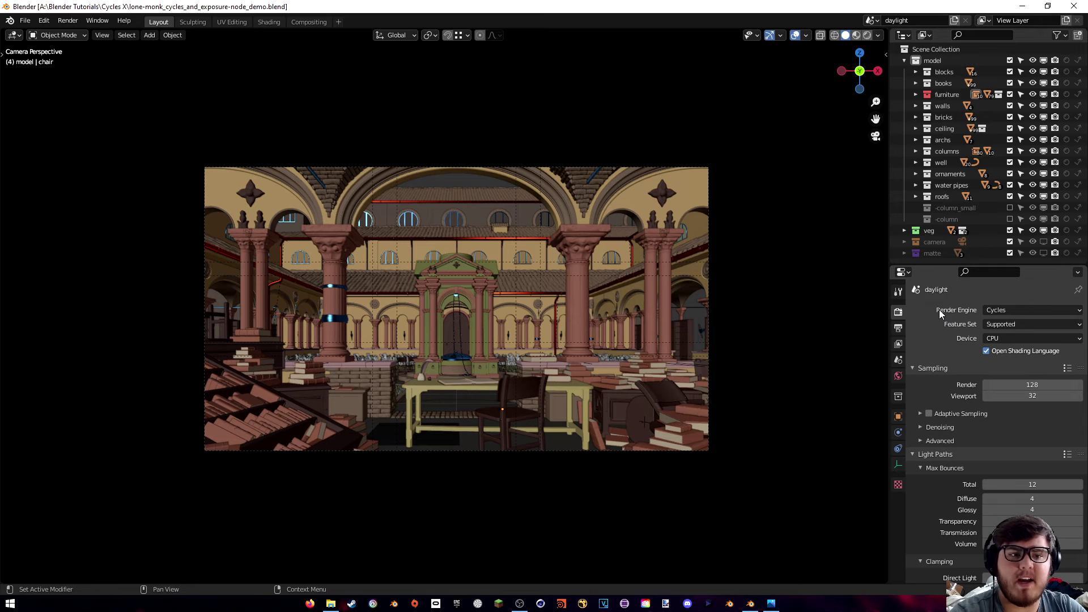
pyautogui.click(1003, 338)
pyautogui.click(1007, 363)
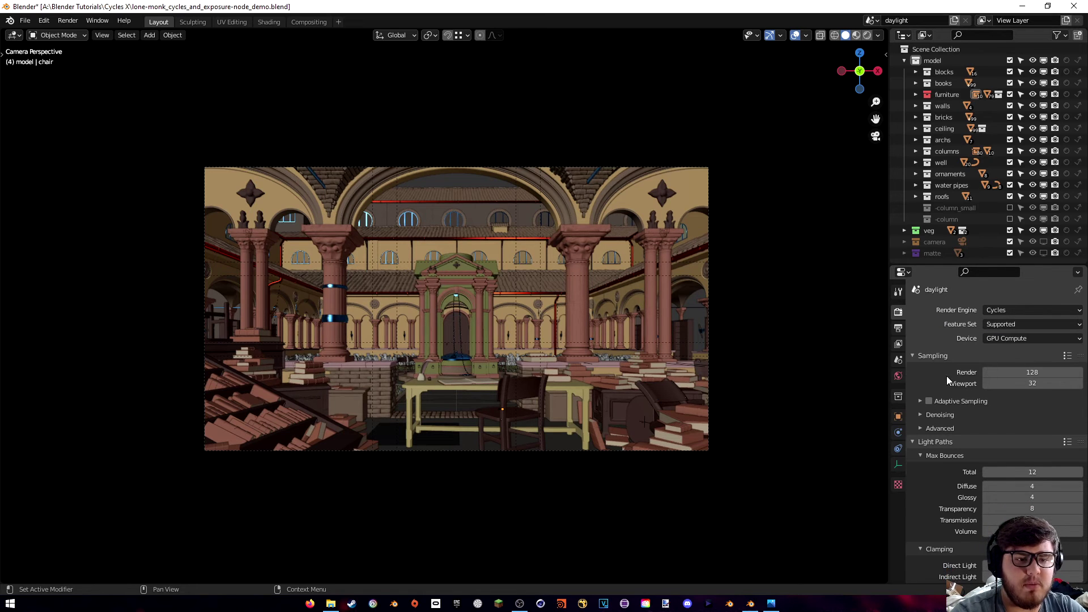
# Enable Adaptive Sampling and set the Total, Diffuse, Glossy, Transparency and Transmission max bounces to 3
pyautogui.moveTo(1032, 472); pyautogui.dragTo(1031, 508)
pyautogui.write('3')
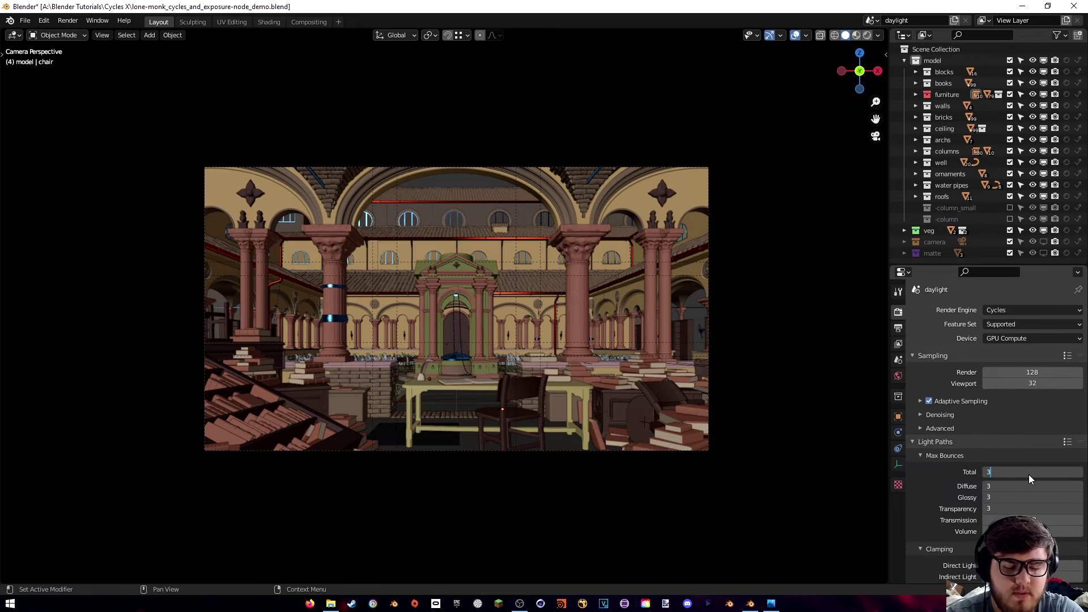
pyautogui.press('Return')
# Disable the Reflective and Refractive caustics in the light path settings
pyautogui.scroll(-5, 986, 476)
pyautogui.click(986, 481)
pyautogui.click(986, 492)
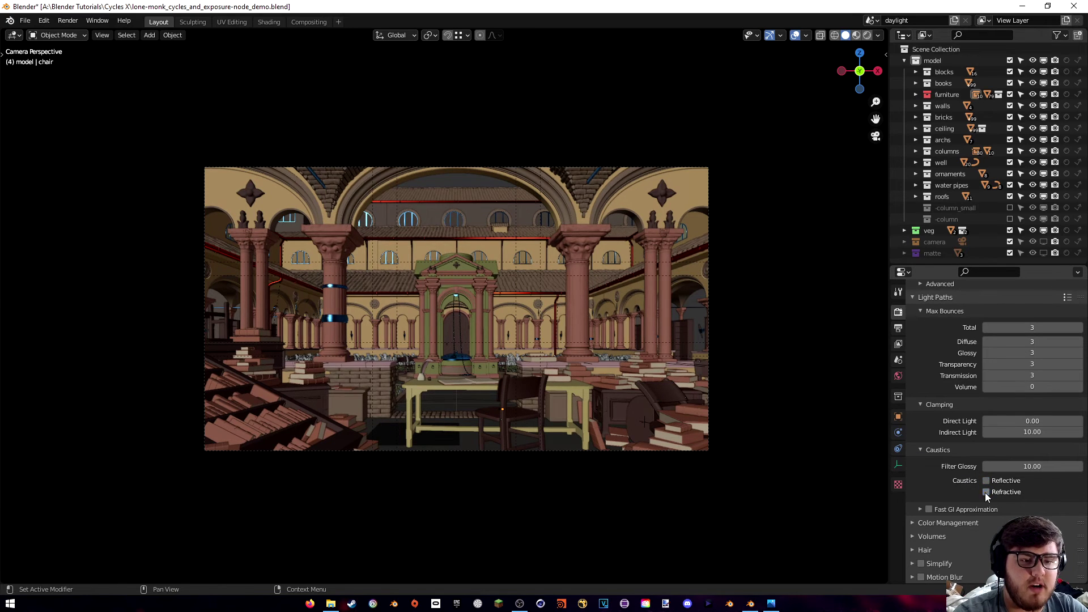
# Enable Simplify and expand the Performance settings to review the thread, acceleration structure and final render options
pyautogui.scroll(-3, 958, 498)
pyautogui.click(921, 496)
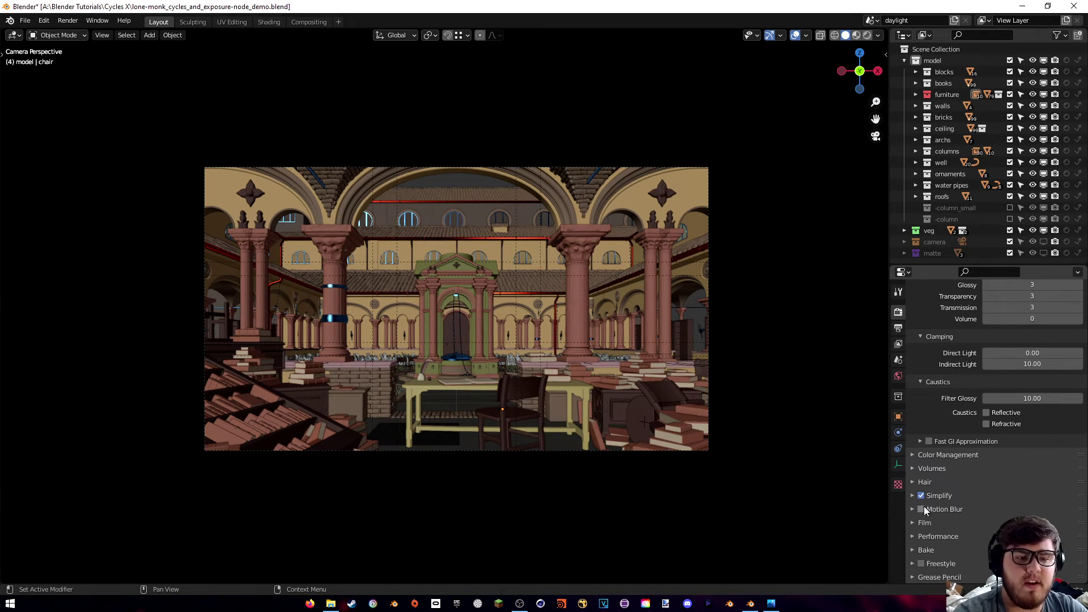
pyautogui.click(923, 536)
pyautogui.scroll(-8, 975, 485)
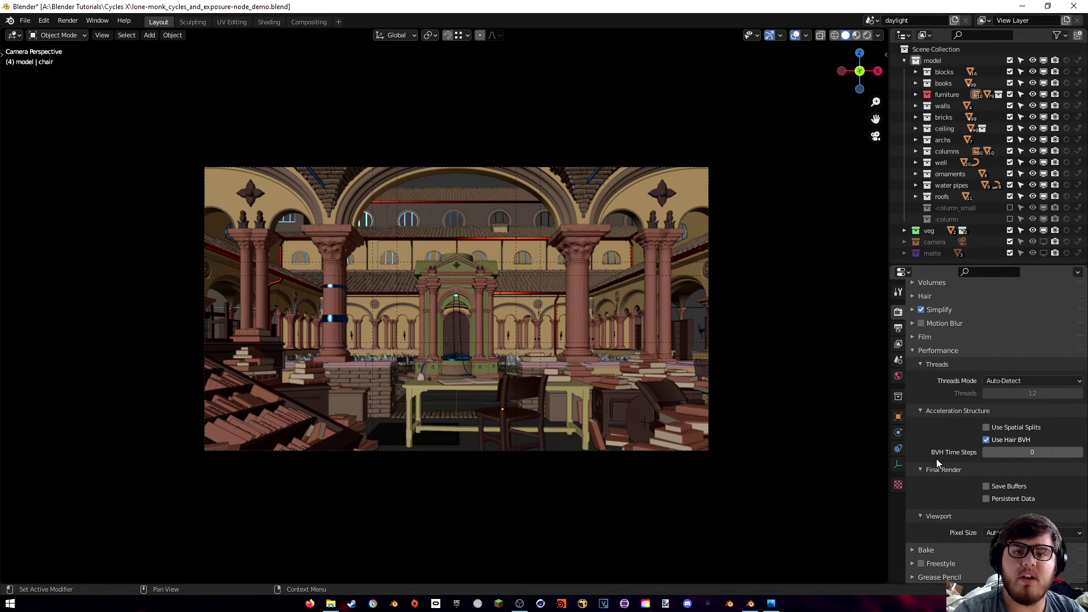